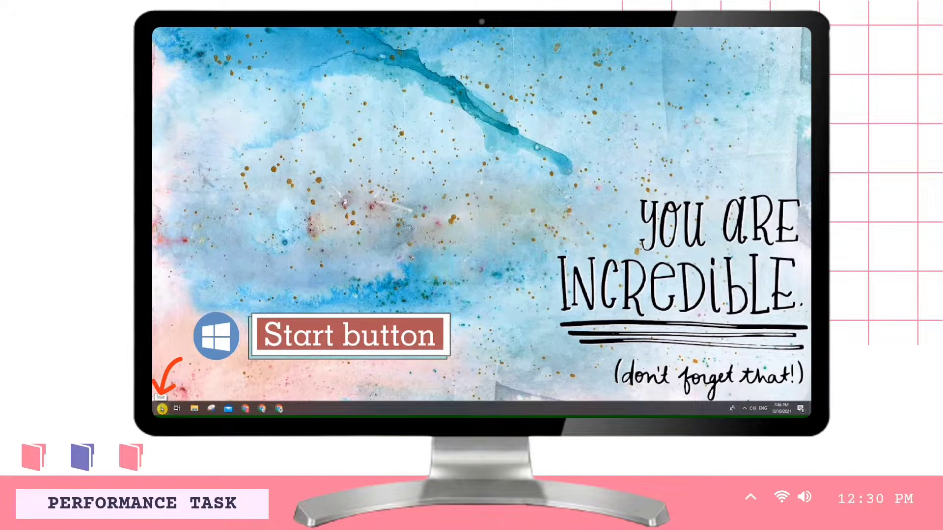
- Open Documents in File Explorer from the Start menu's expanded left rail
click(162, 408)
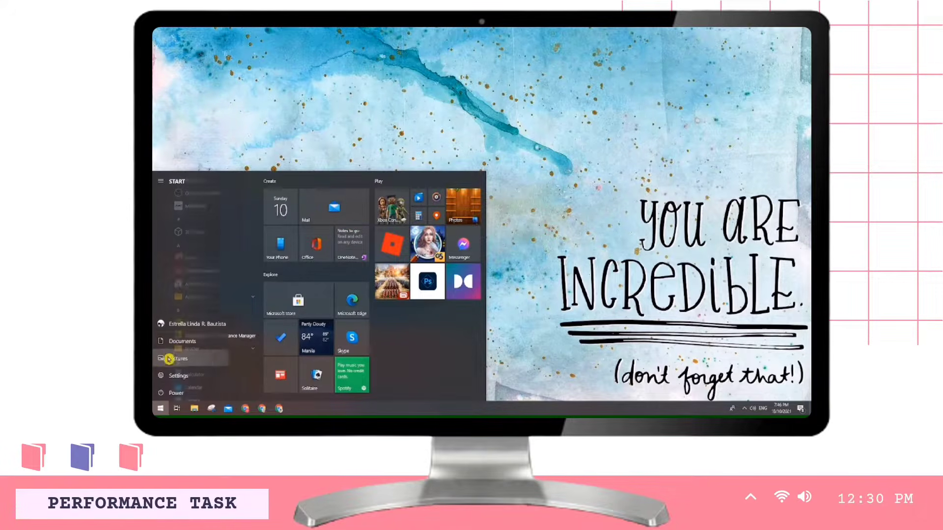
click(170, 344)
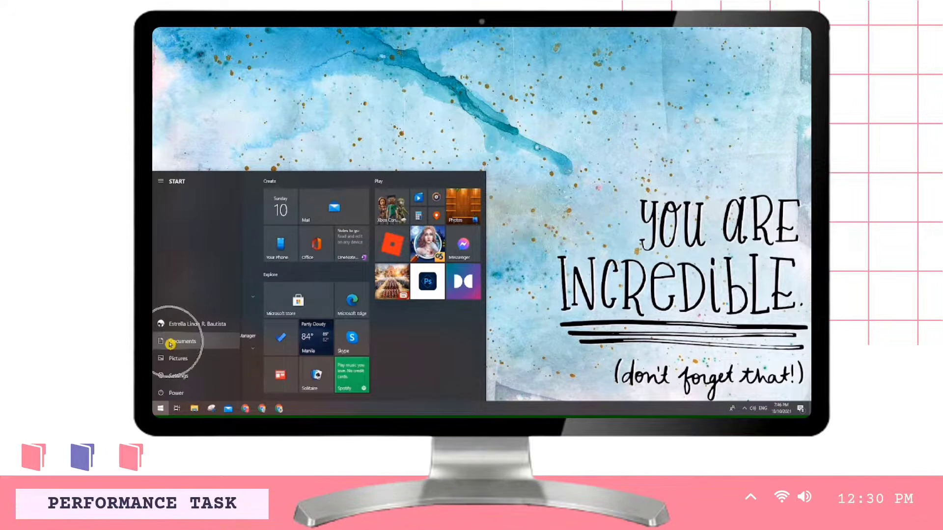
click(171, 344)
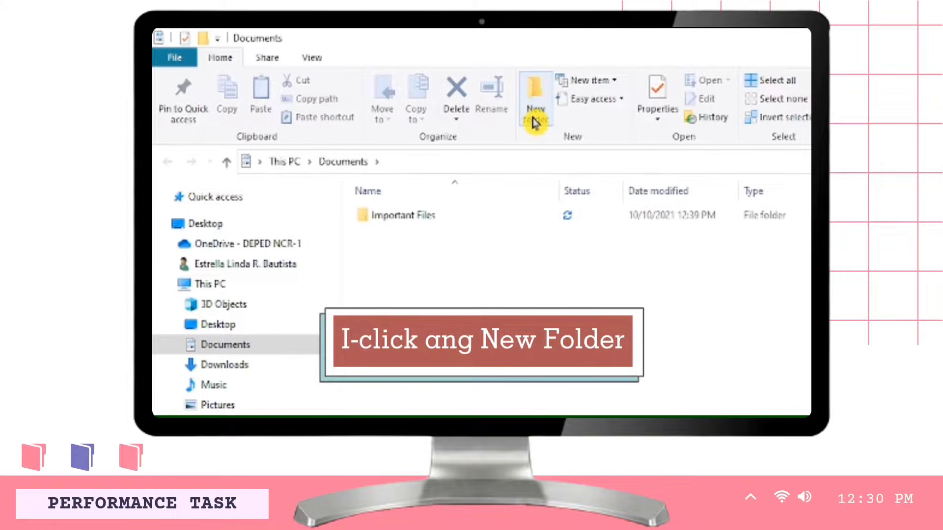
- Add a new folder beside Important Files, named with the student's full name, grade and section
click(534, 123)
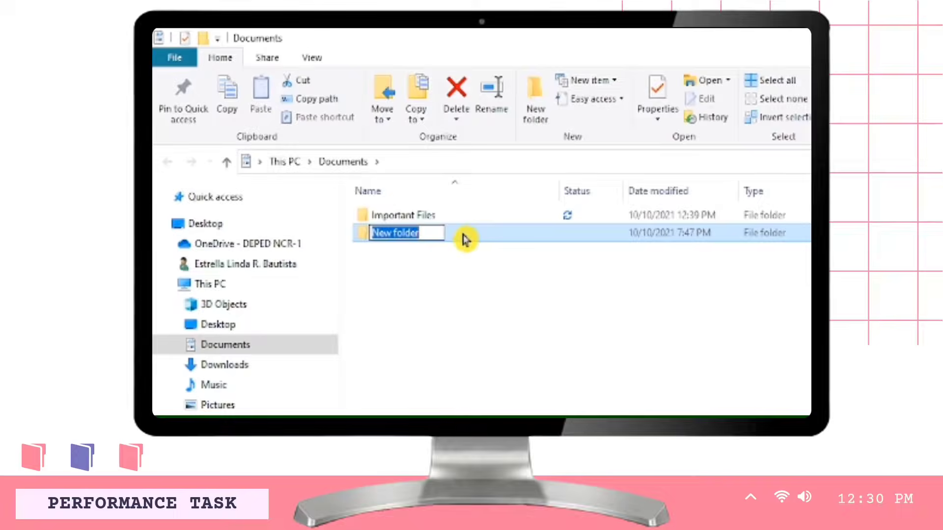
key(BackSpace)
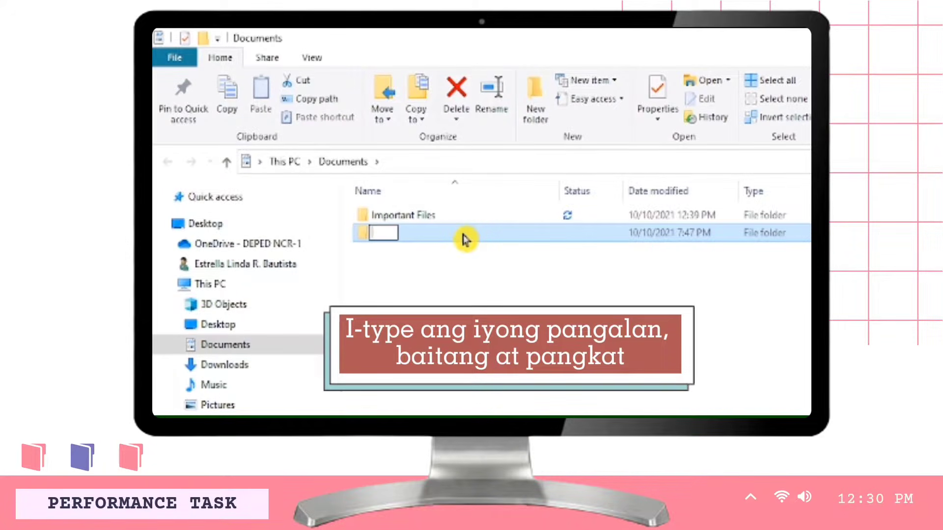
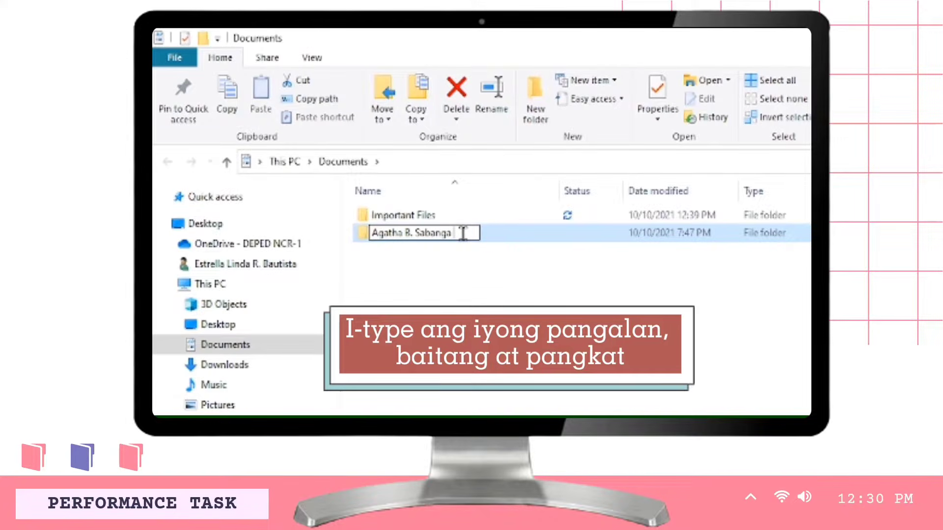
text(Diam)
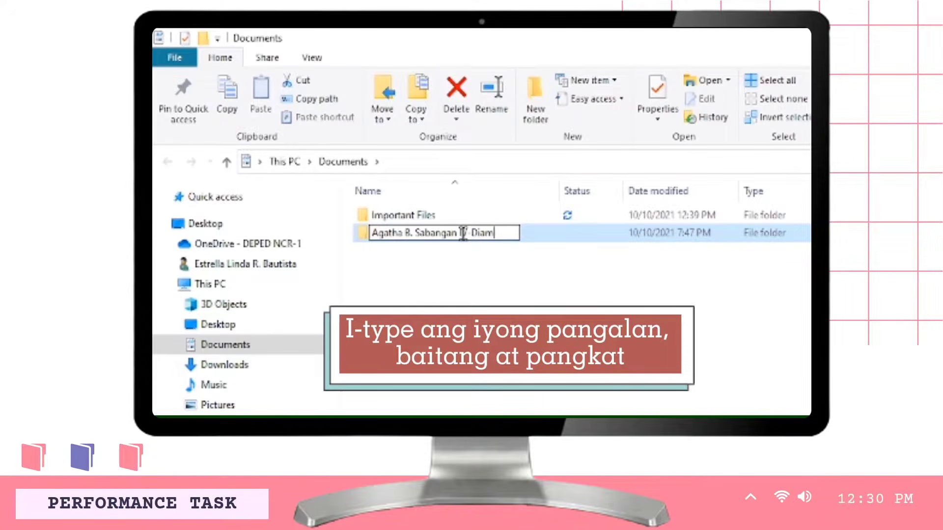
text(ond)
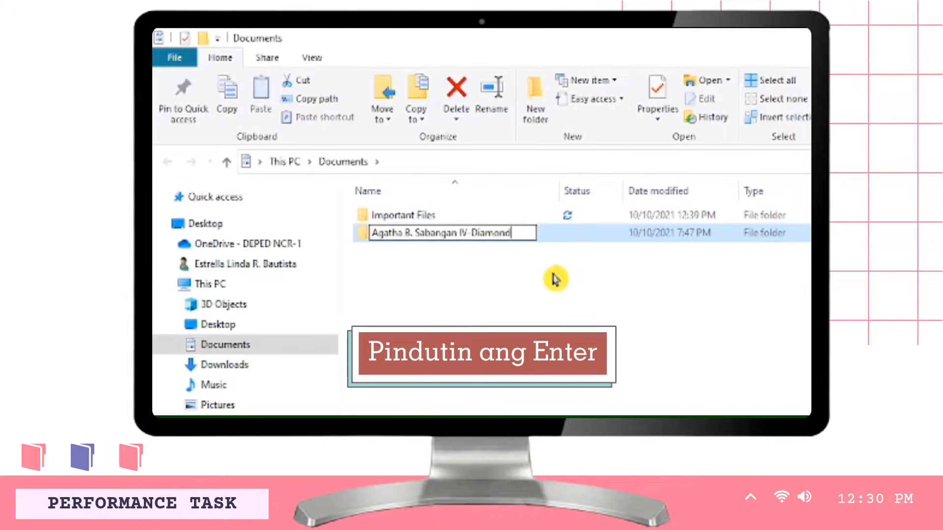
key(Return)
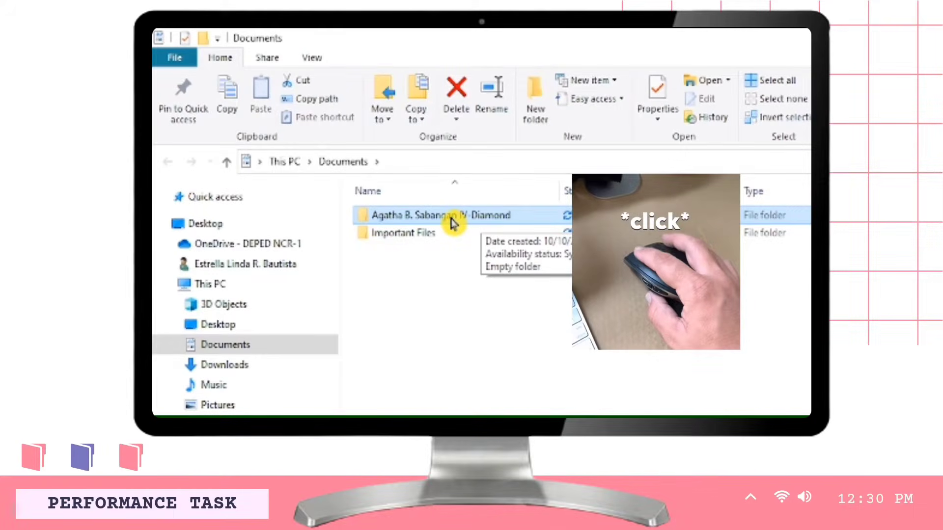
- Open the new student-named folder from the Documents file list
double_click(451, 220)
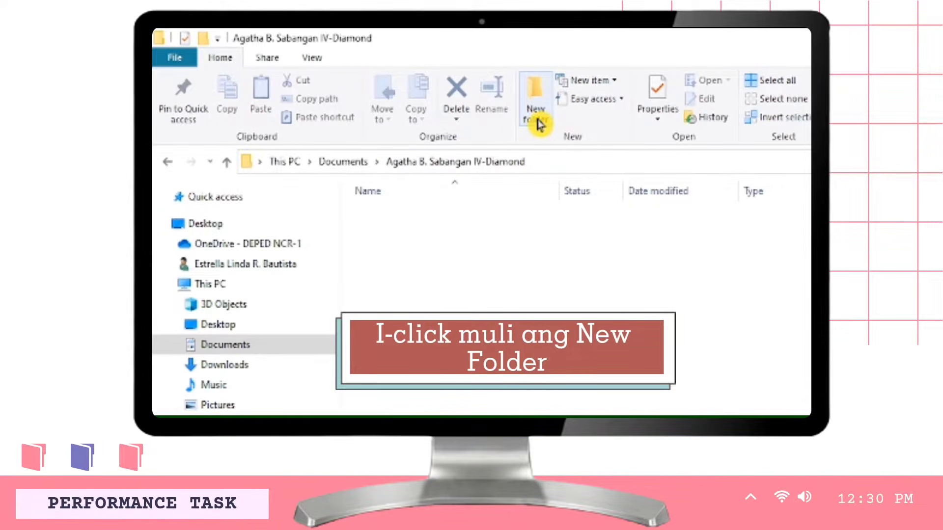
- Create an empty subfolder named 'Performance Tasks' inside the student's folder
click(539, 123)
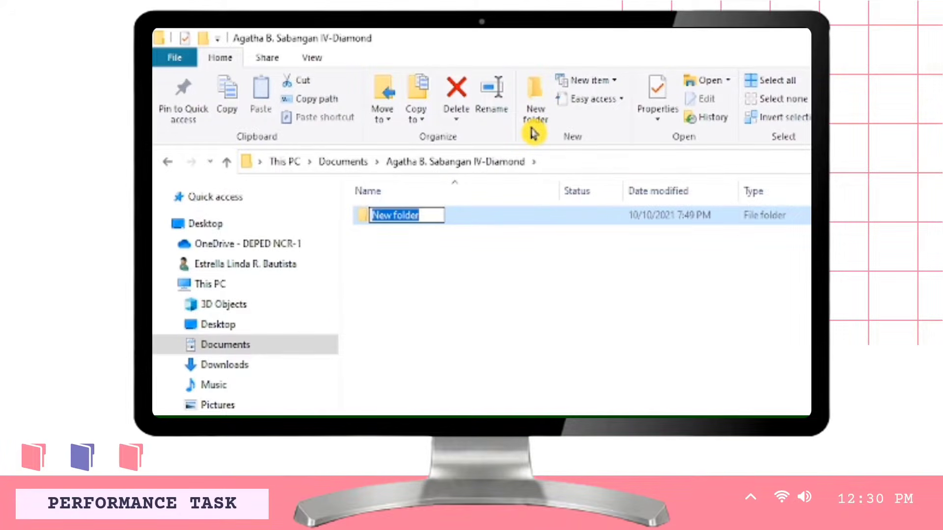
key(BackSpace)
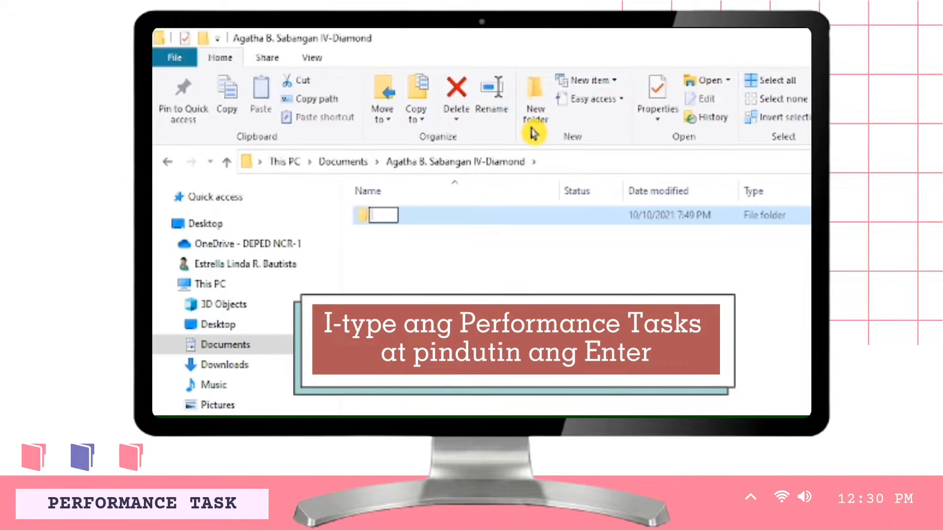
text(Performa)
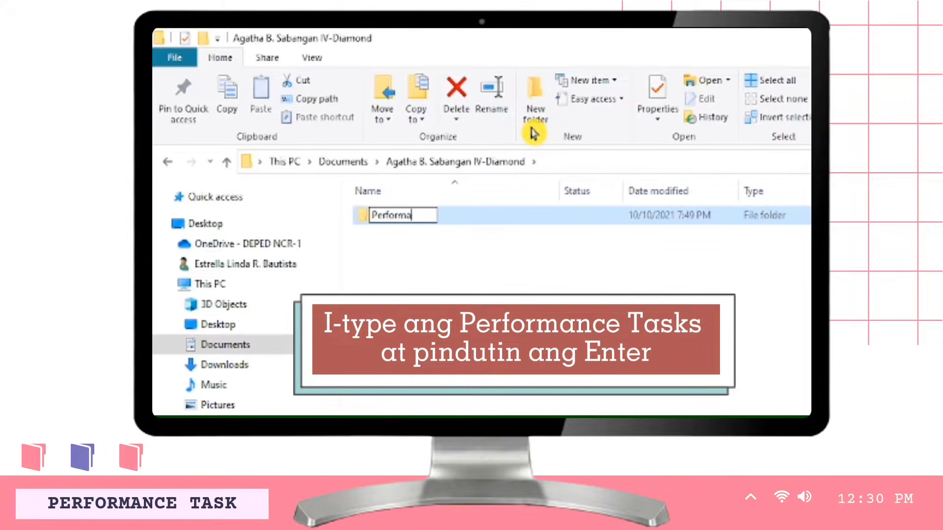
text(nce T)
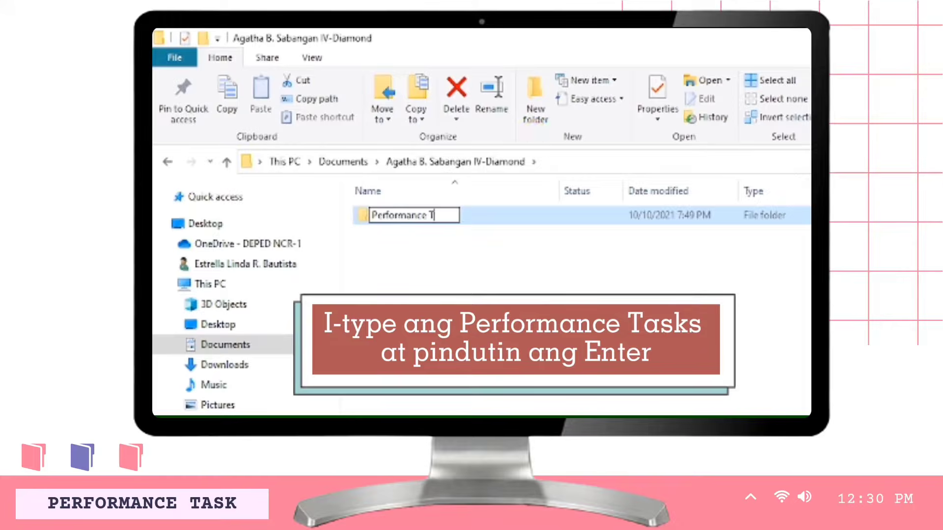
text(asks)
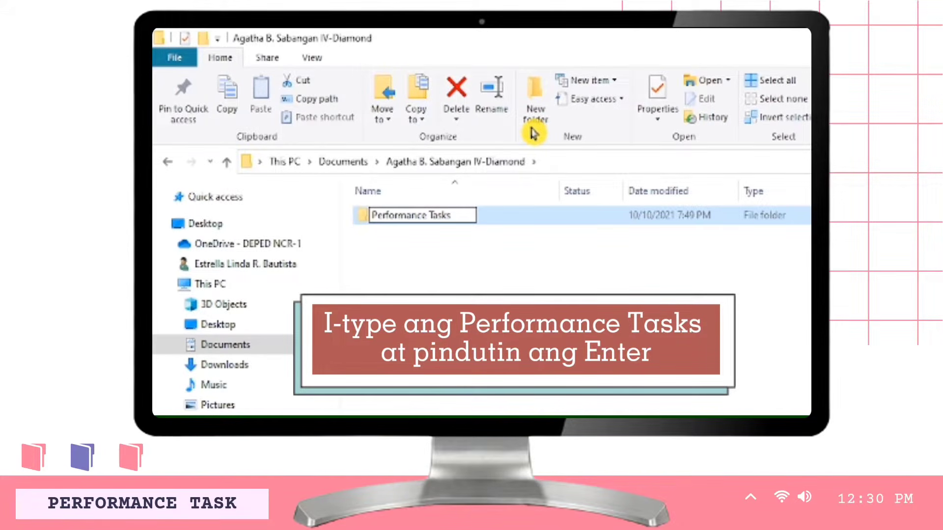
key(Return)
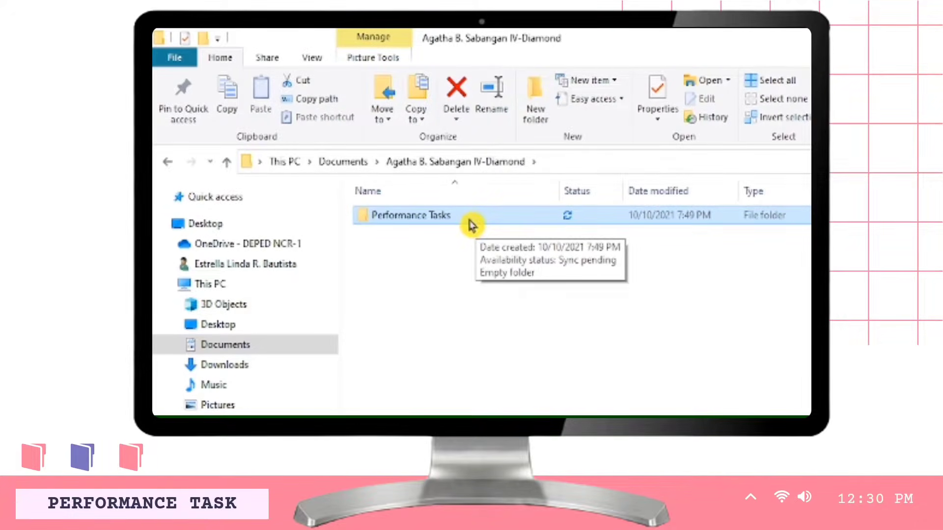
- Create a 'Written Works' subfolder from the right-click New menu, then select both subfolders
right_click(445, 251)
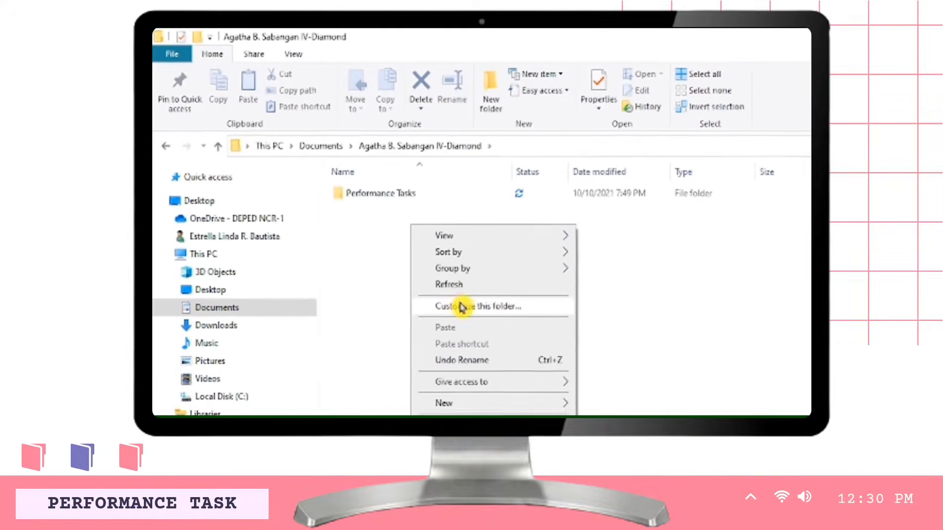
mouse_move(457, 411)
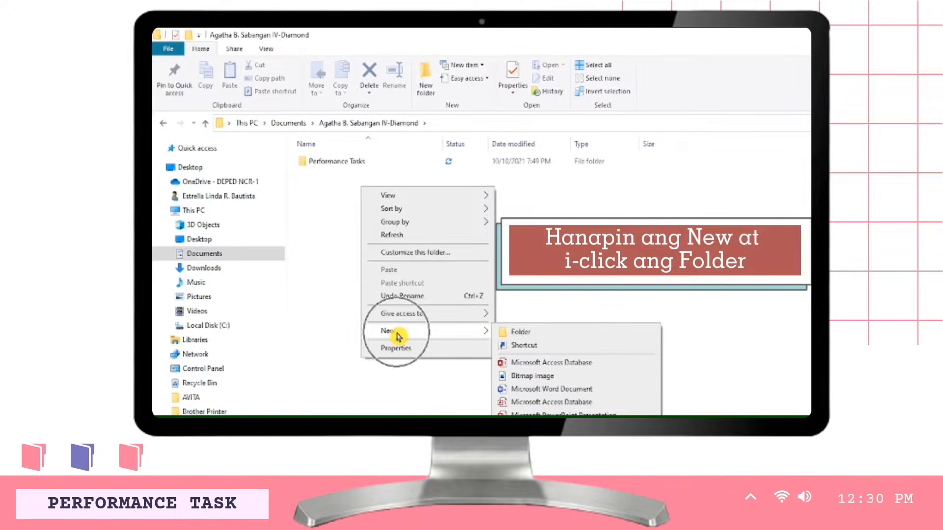
click(521, 338)
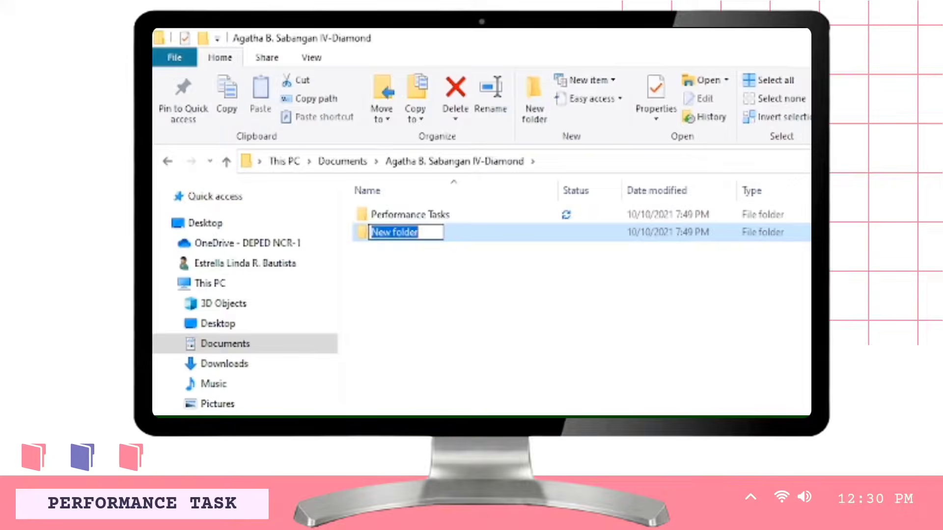
key(BackSpace)
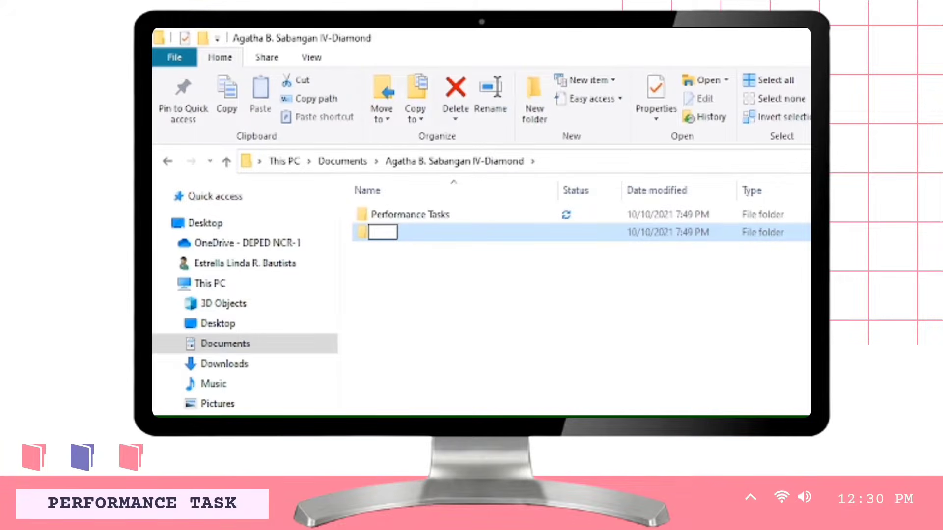
text(Written Wo)
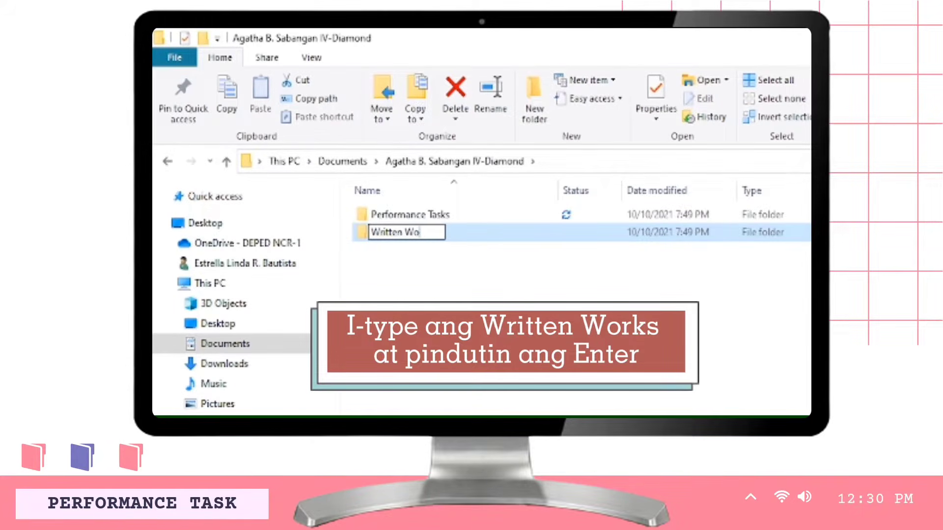
text(rks)
key(Return)
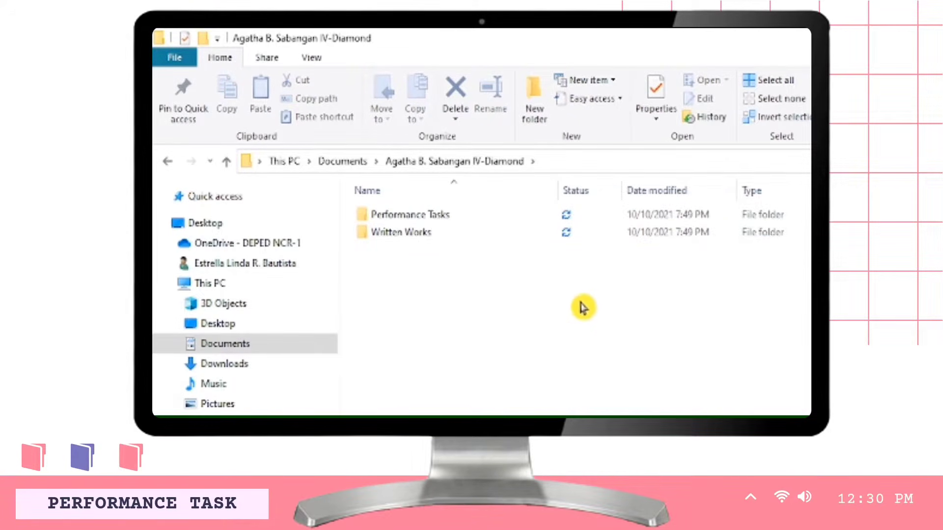
drag(351, 208, 480, 256)
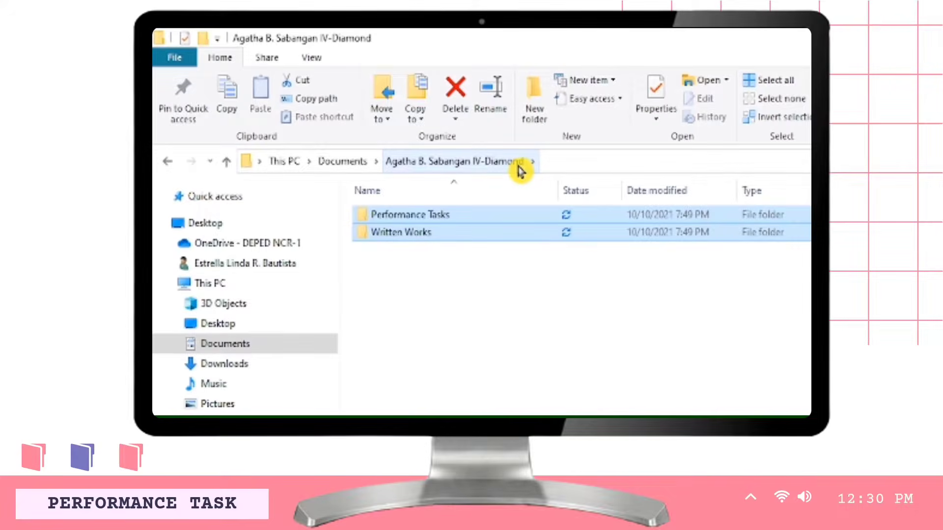
- Deselect the subfolders and snap the Explorer window to the right half of the screen
click(489, 266)
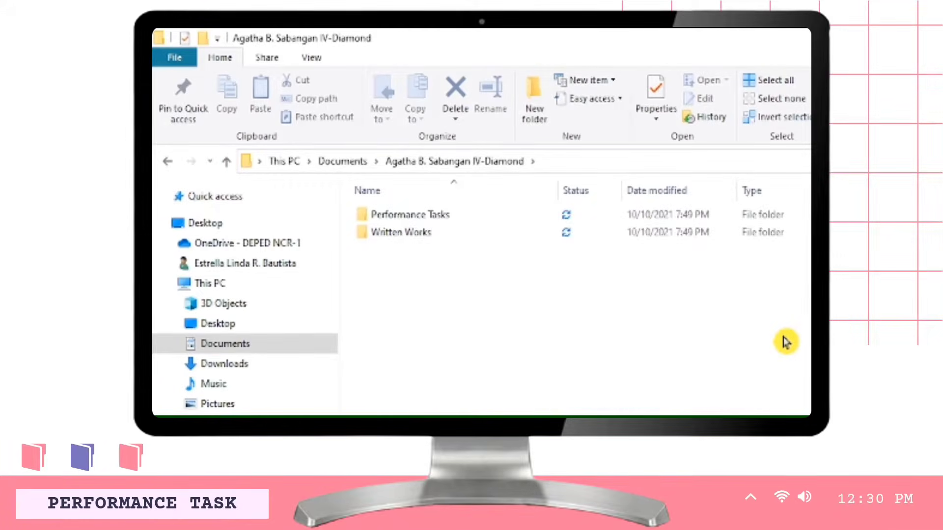
key(super+Right)
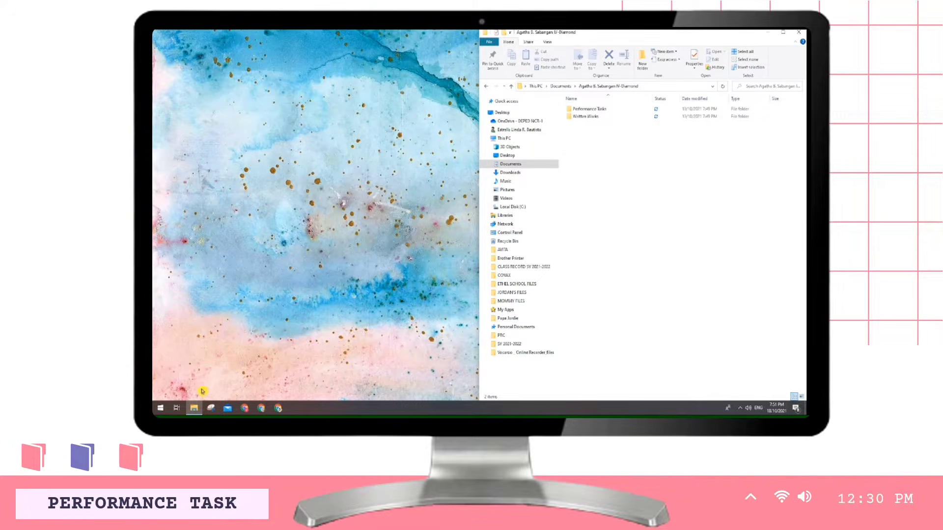
- Open a second Explorer window snapped to the left half, showing the Pictures folder
right_click(194, 409)
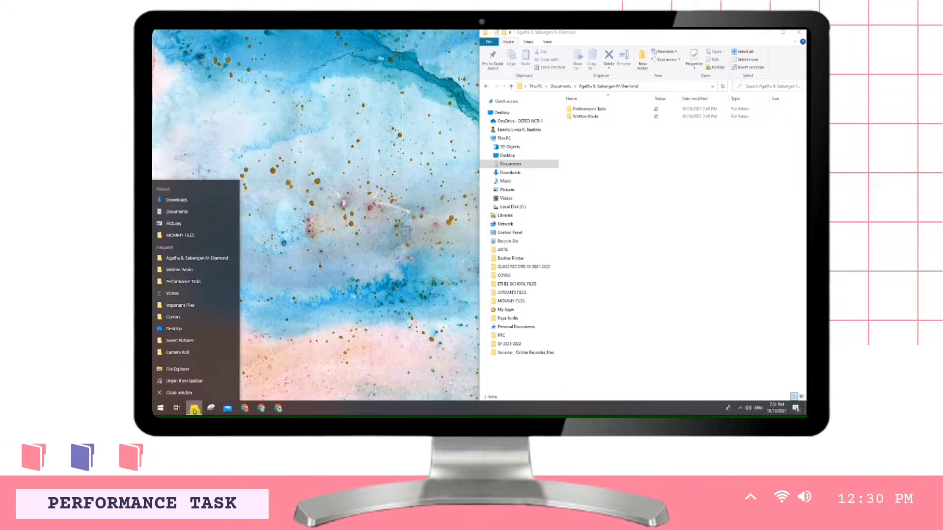
click(192, 372)
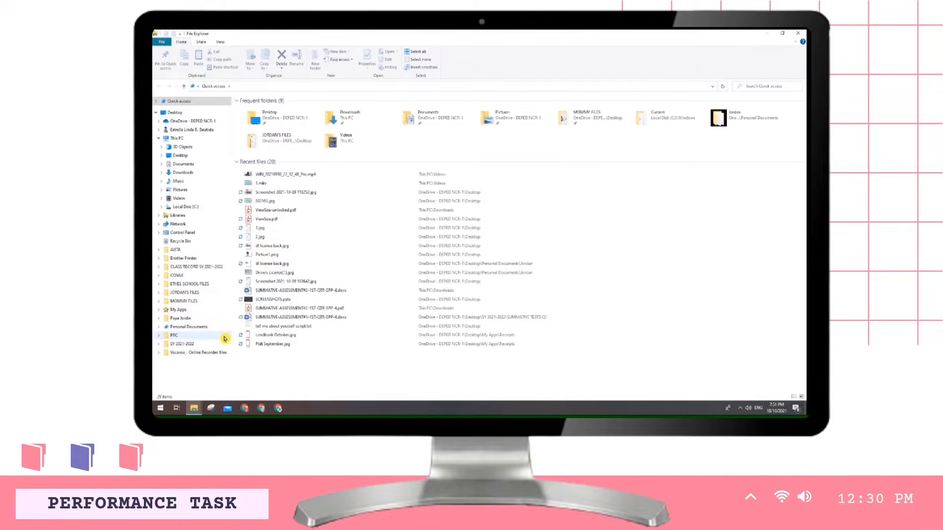
key(super+Left)
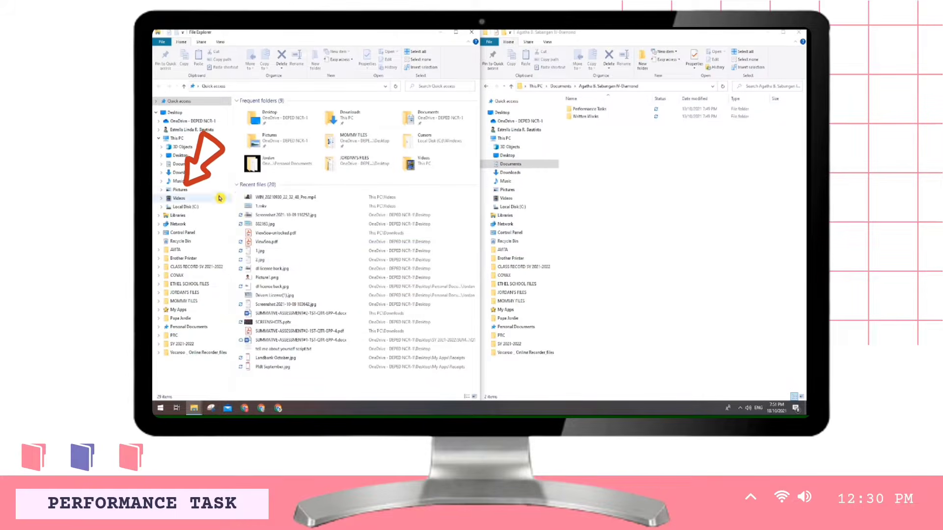
click(206, 193)
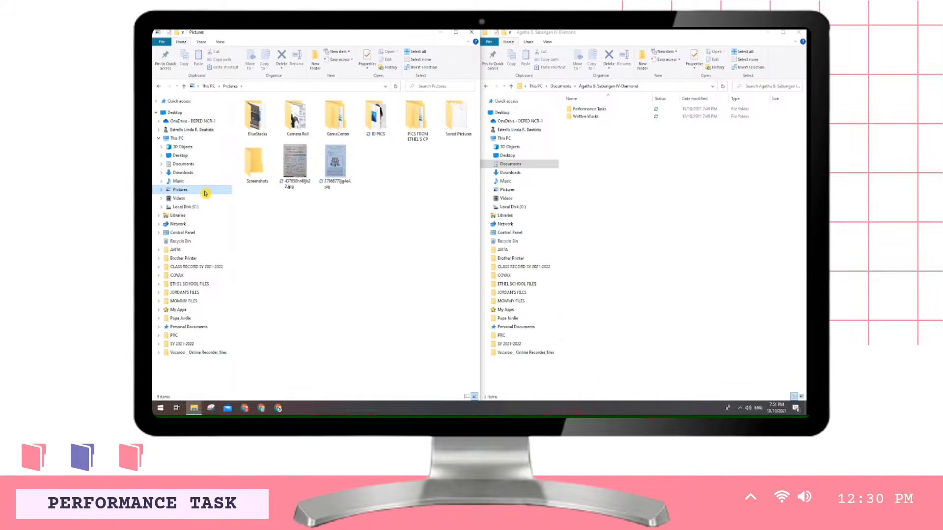
- Select the 27966778jg4e4.jpg picture among the two JPGs in Pictures
click(294, 173)
ctrl+click(334, 167)
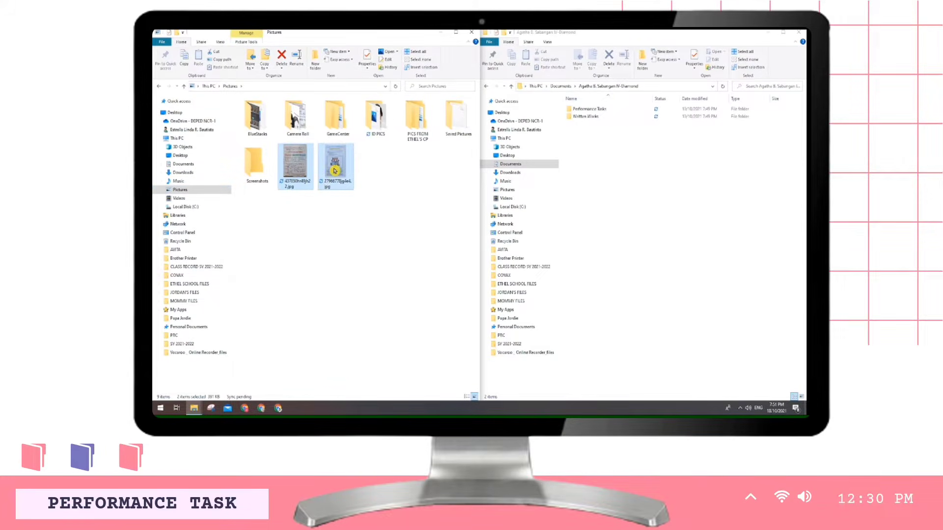
click(315, 209)
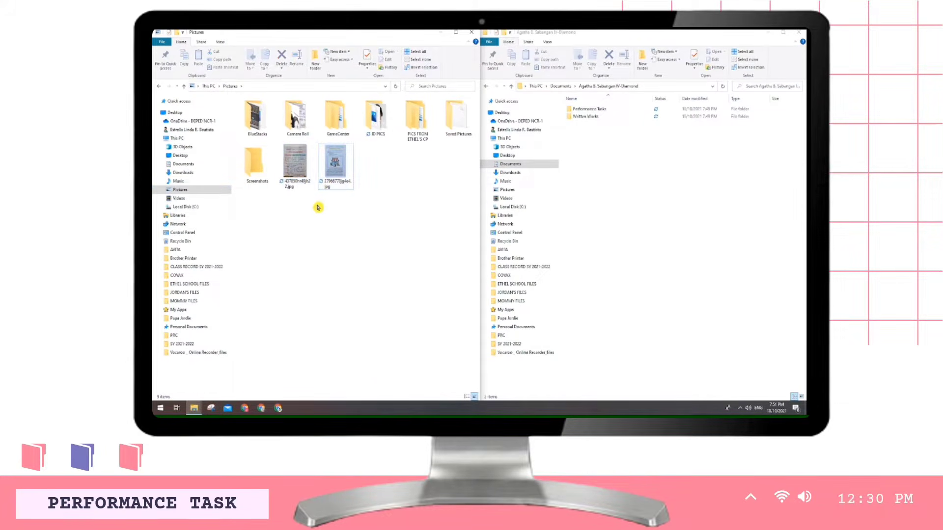
click(299, 172)
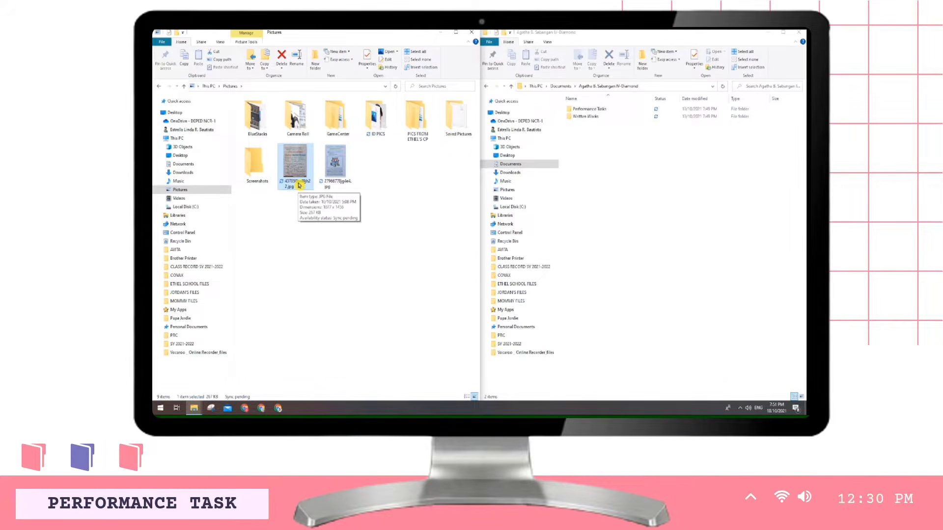
click(340, 173)
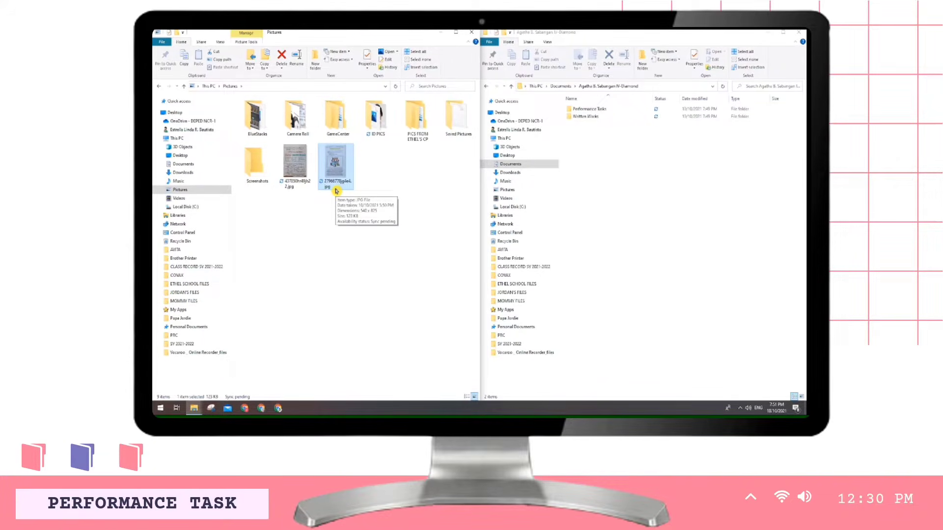
- Try dragging 27966778jg4e4.jpg onto Performance Tasks, then bring up the picture's context menu
click(303, 198)
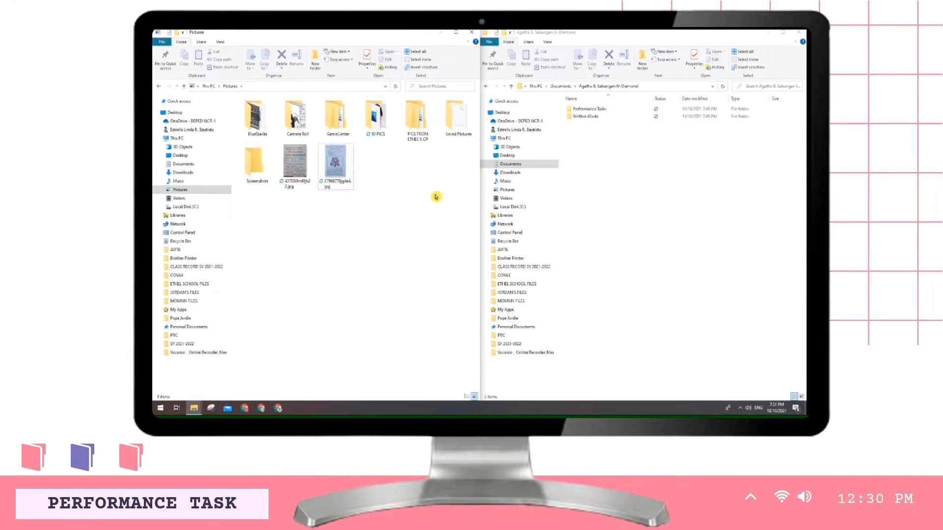
click(586, 110)
click(585, 117)
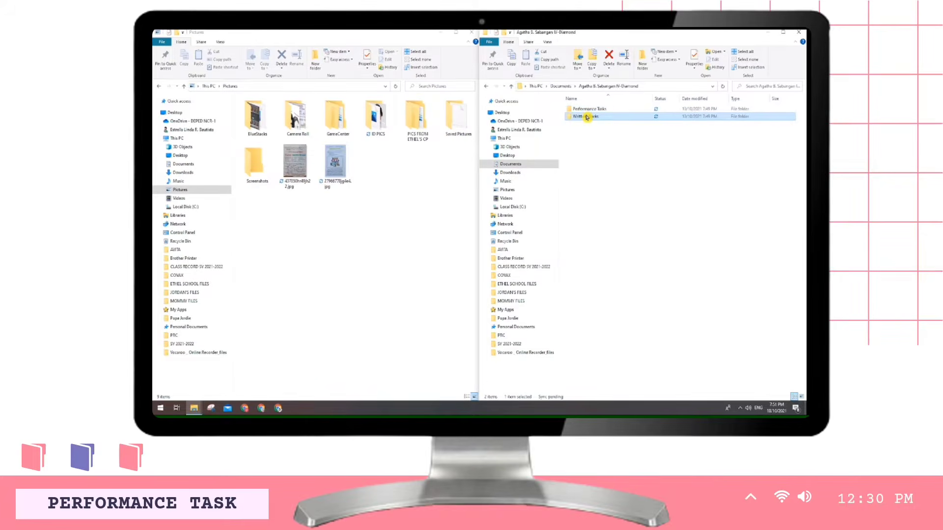
click(391, 225)
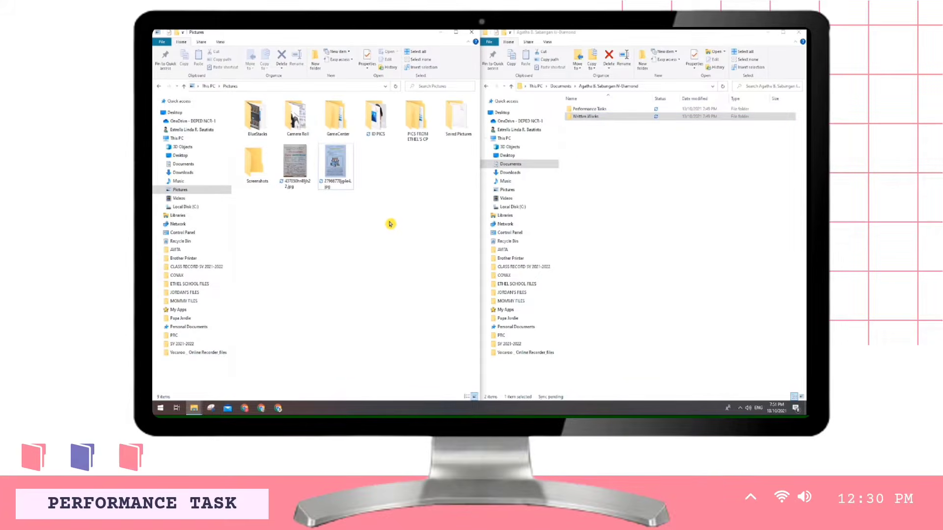
click(590, 110)
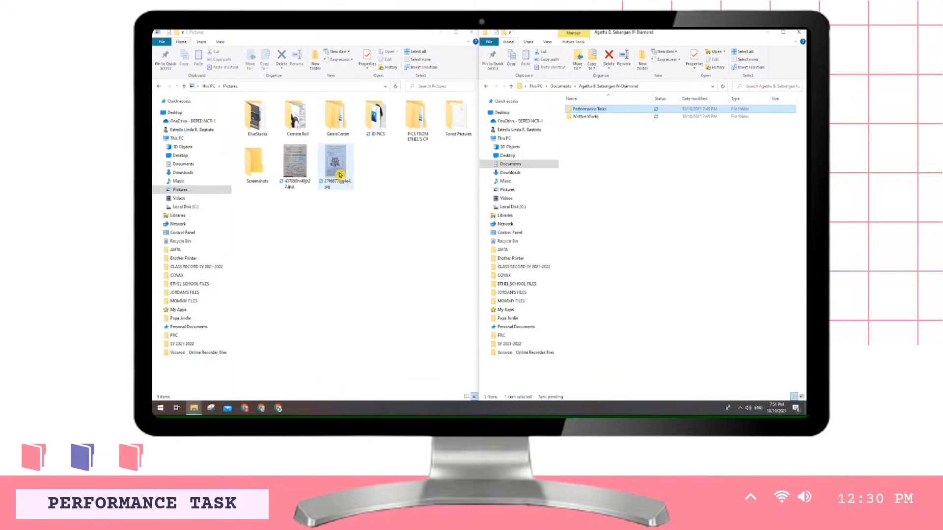
drag(340, 175, 596, 111)
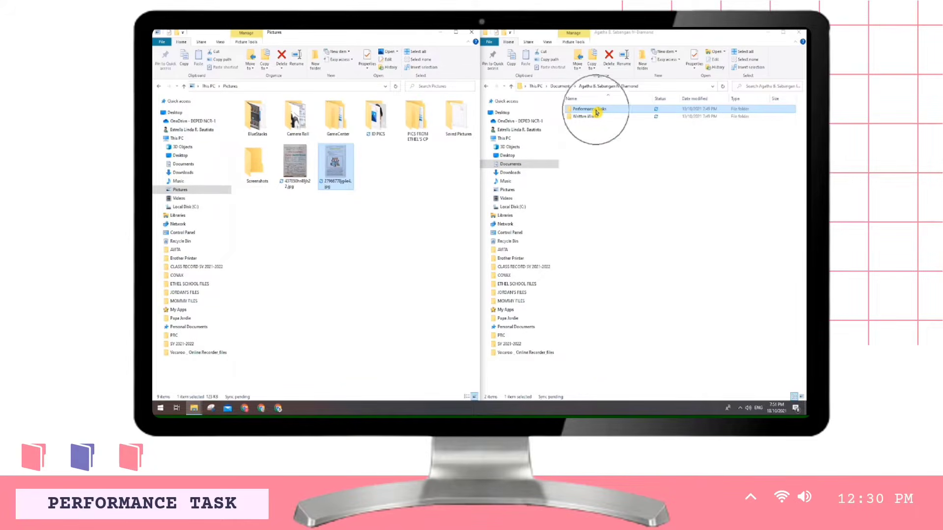
click(349, 199)
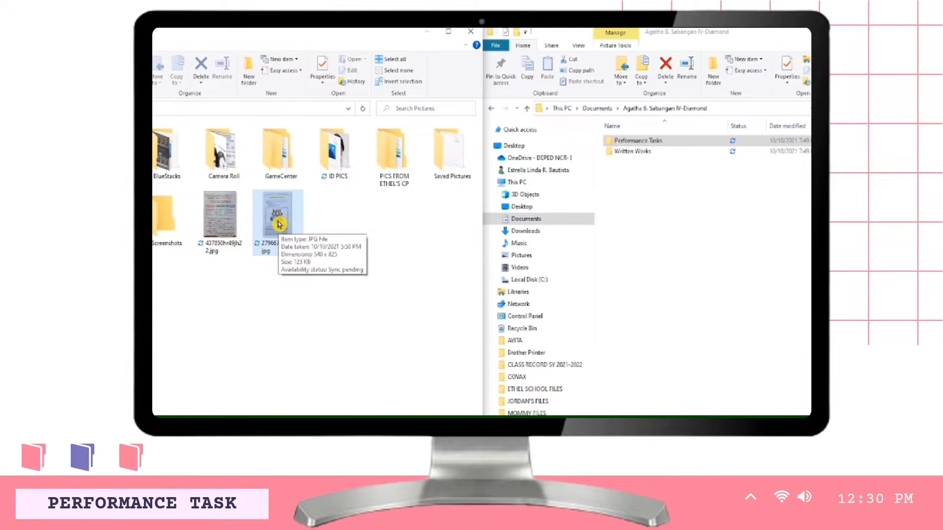
right_click(279, 224)
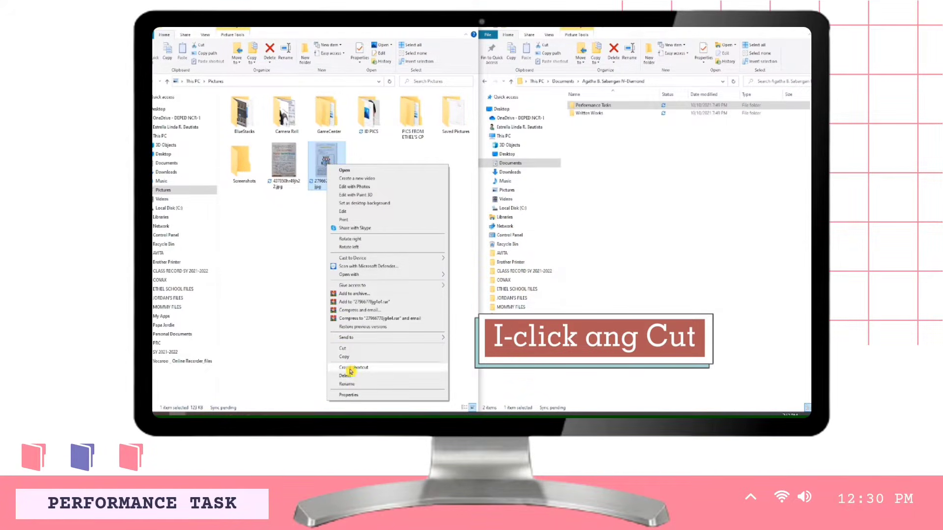
- Cut 27966778jg4e4.jpg and paste it inside the Performance Tasks folder
click(346, 351)
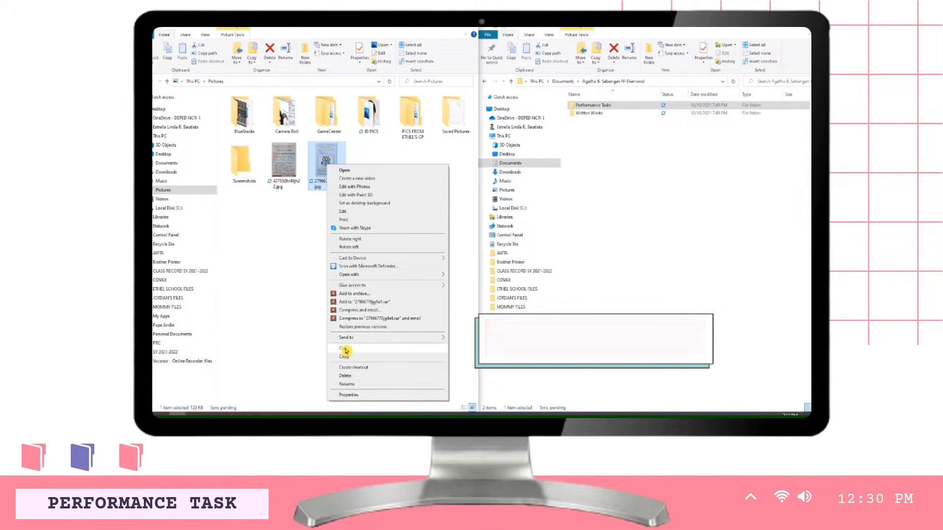
click(346, 349)
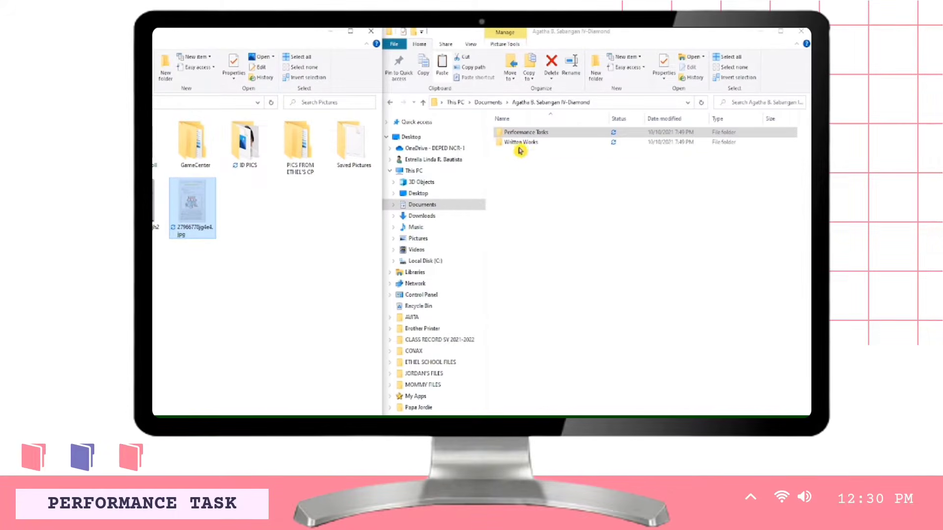
click(538, 134)
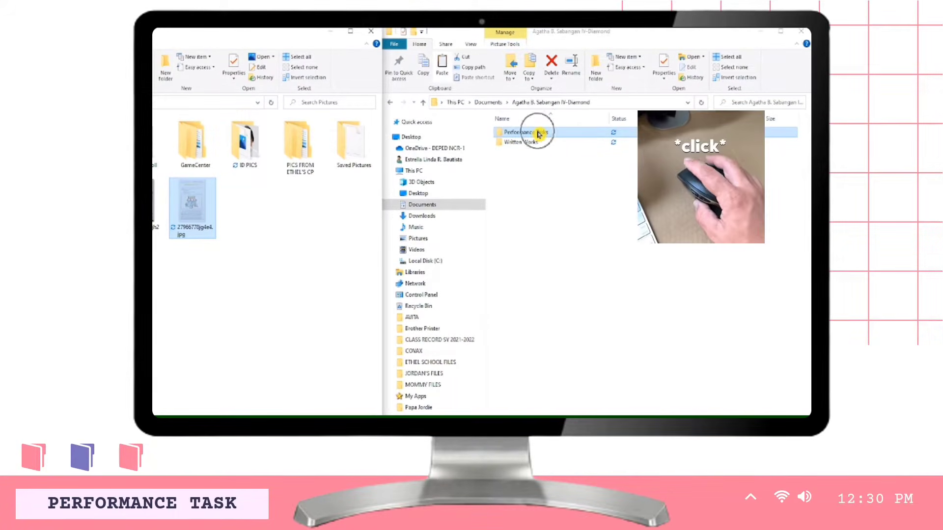
double_click(539, 133)
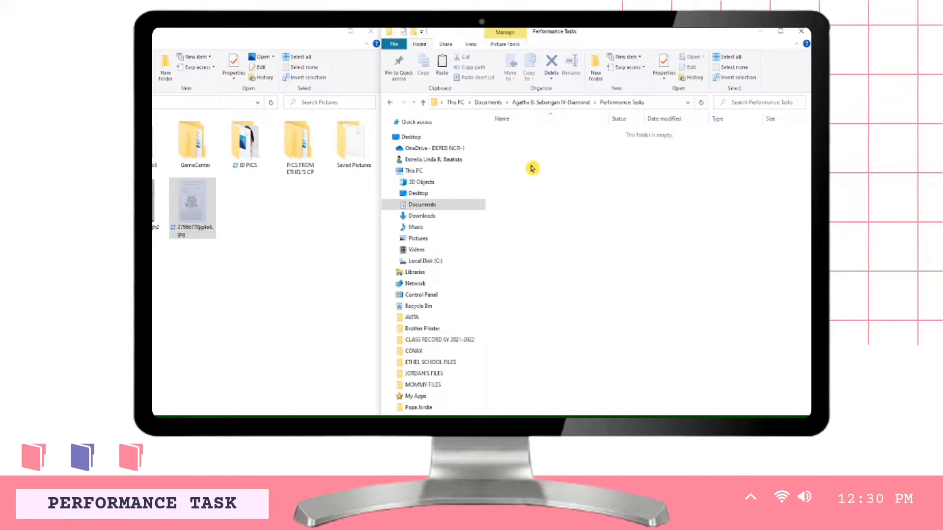
right_click(538, 168)
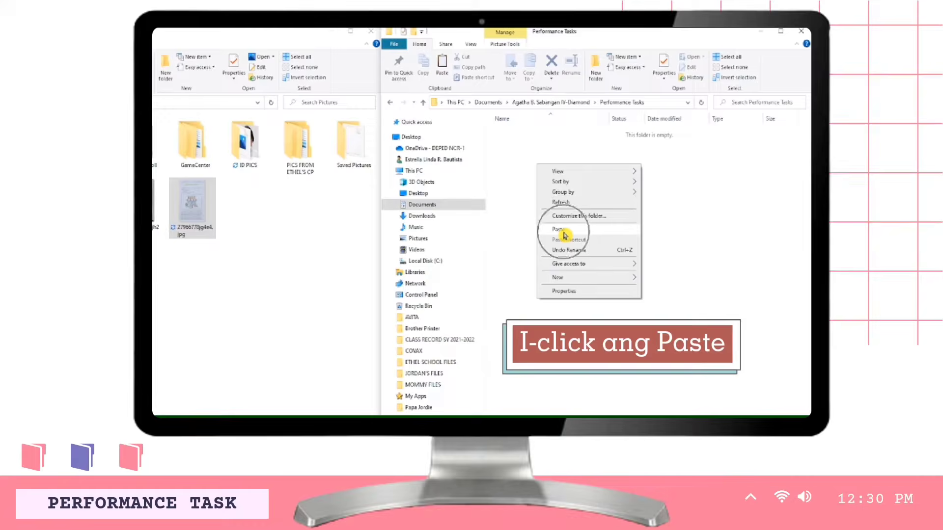
click(564, 235)
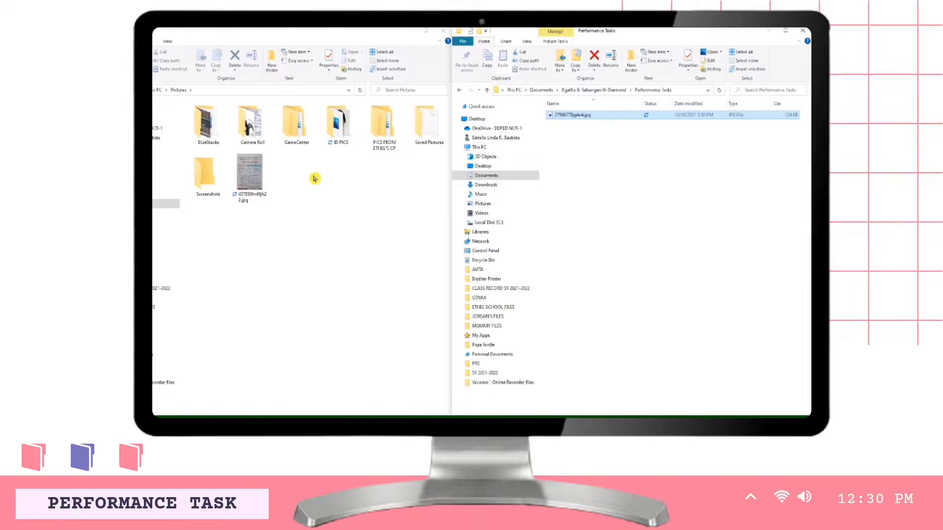
- Go back up to the student's folder and open the Written Works subfolder
mouse_move(589, 121)
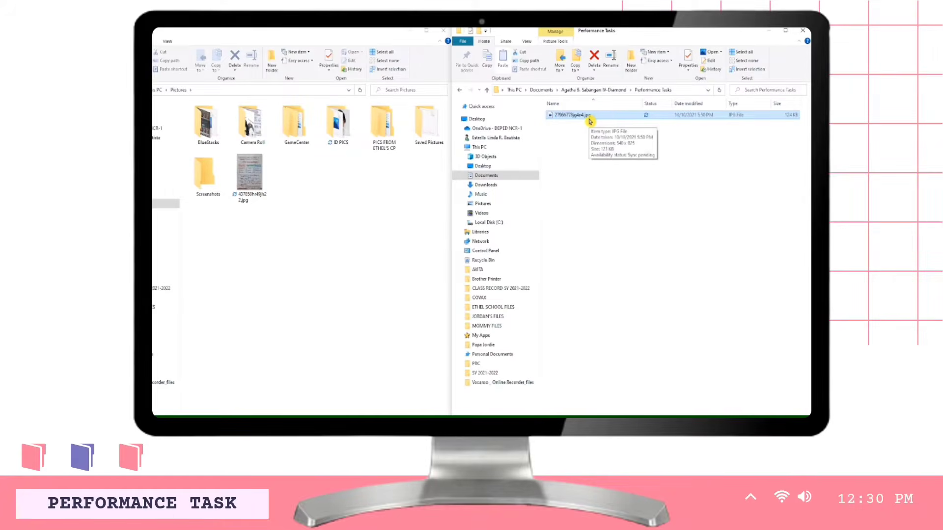
click(658, 96)
click(658, 95)
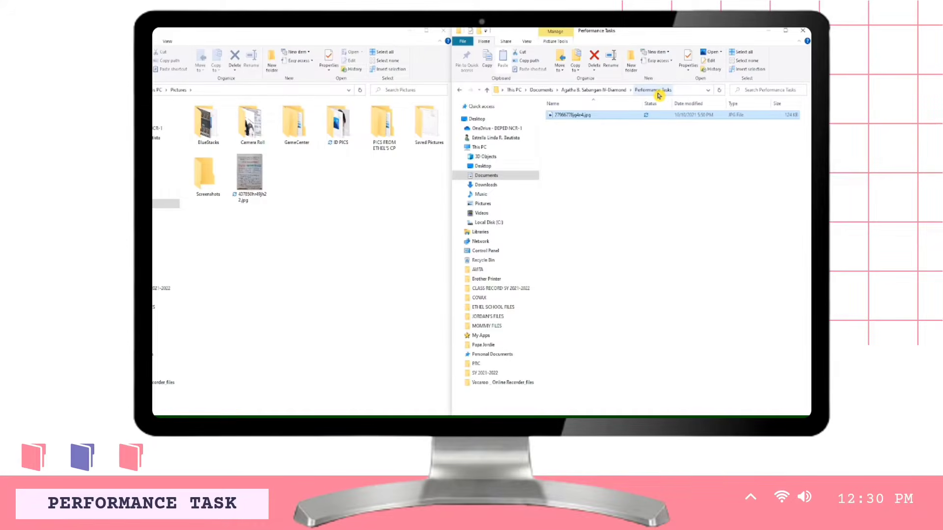
click(588, 91)
ctrl+click(570, 124)
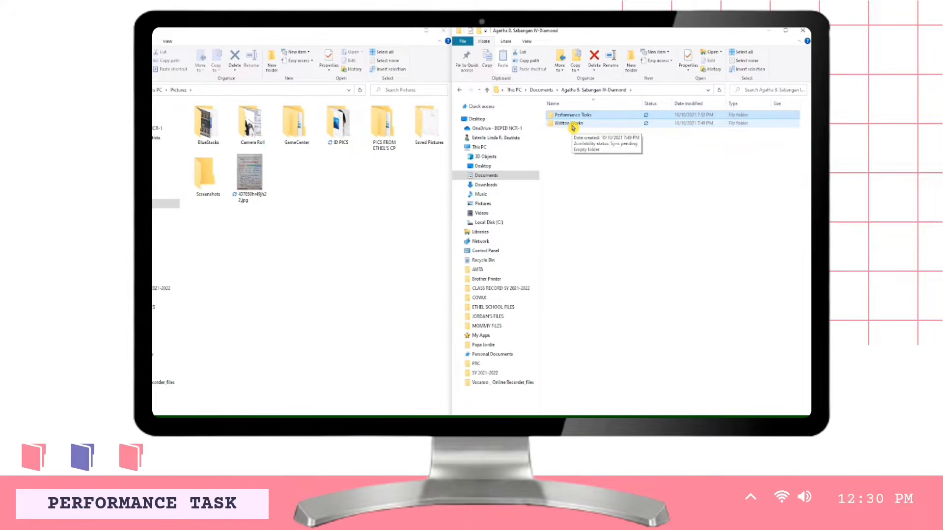
double_click(571, 124)
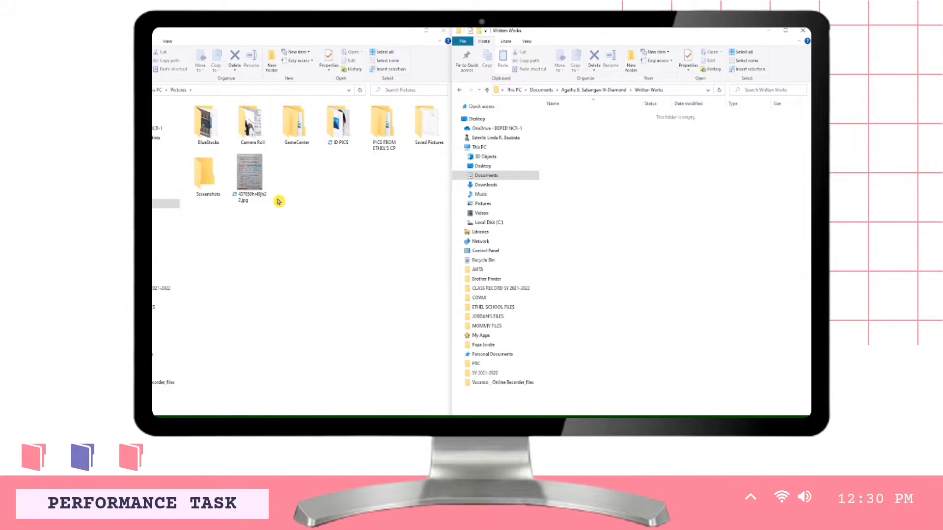
- Drag 437850hr49jh22.jpg from Pictures into the Written Works folder
click(252, 185)
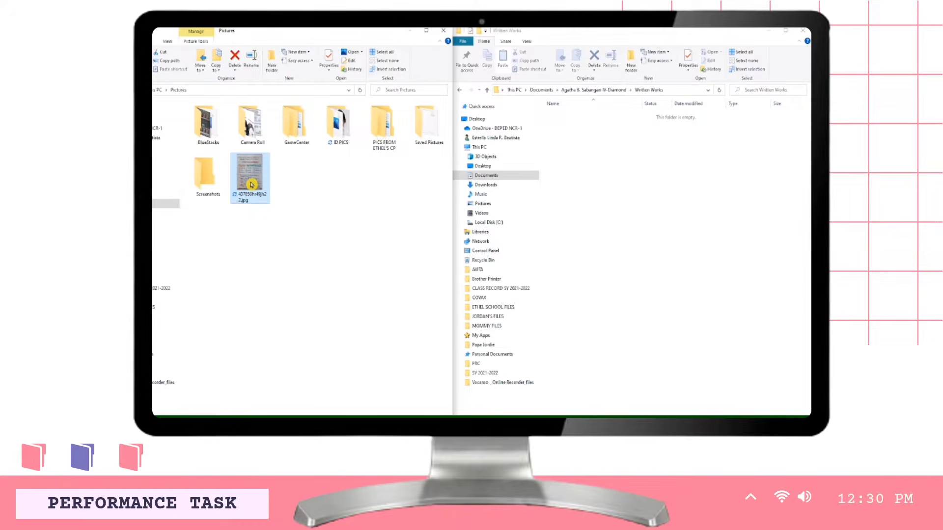
click(283, 185)
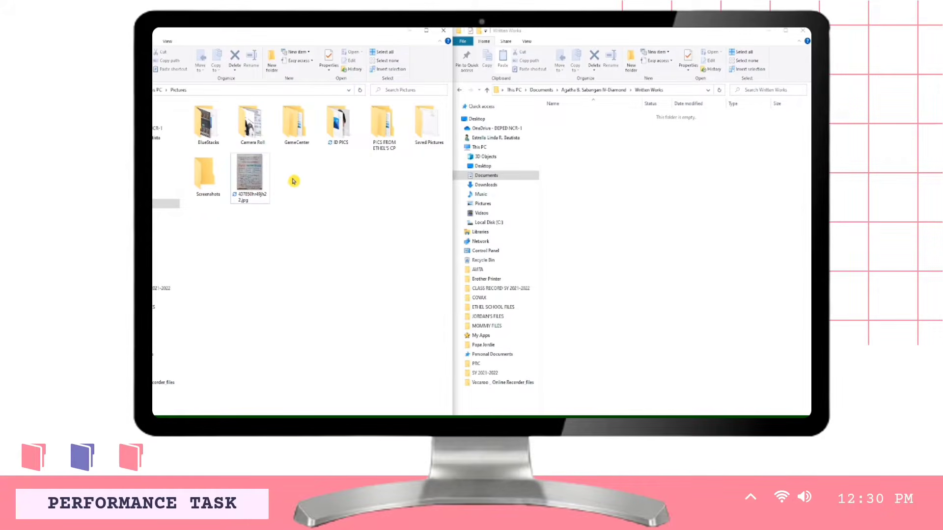
click(252, 175)
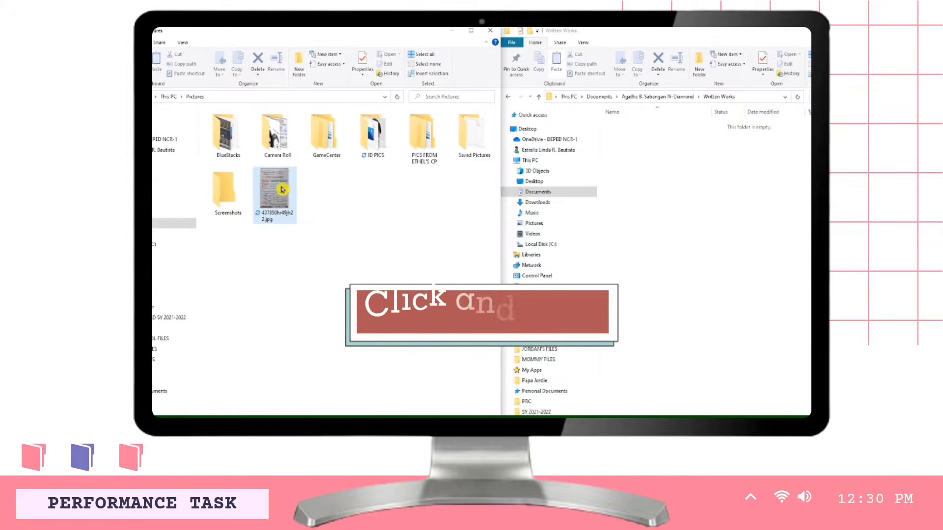
drag(276, 191, 656, 177)
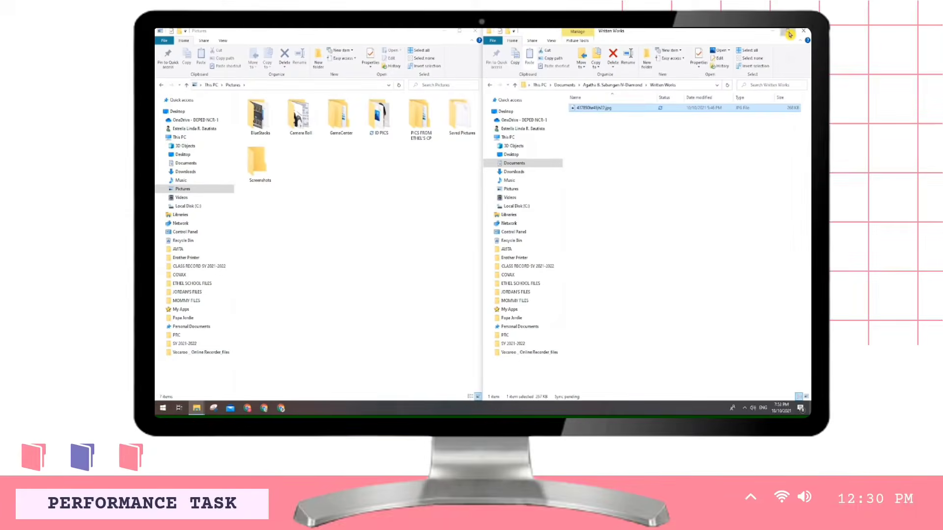
- Maximize the Written Works window and show its picture as an extra large icon
click(789, 31)
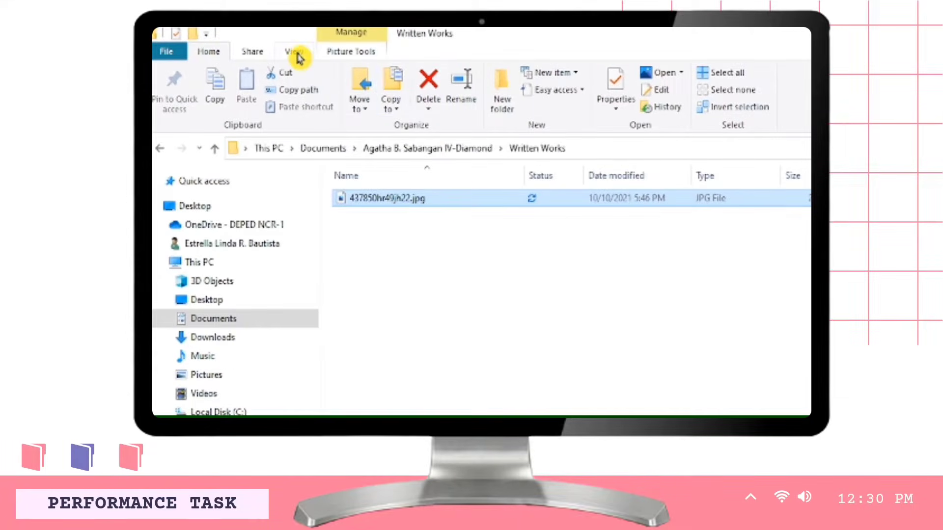
click(296, 53)
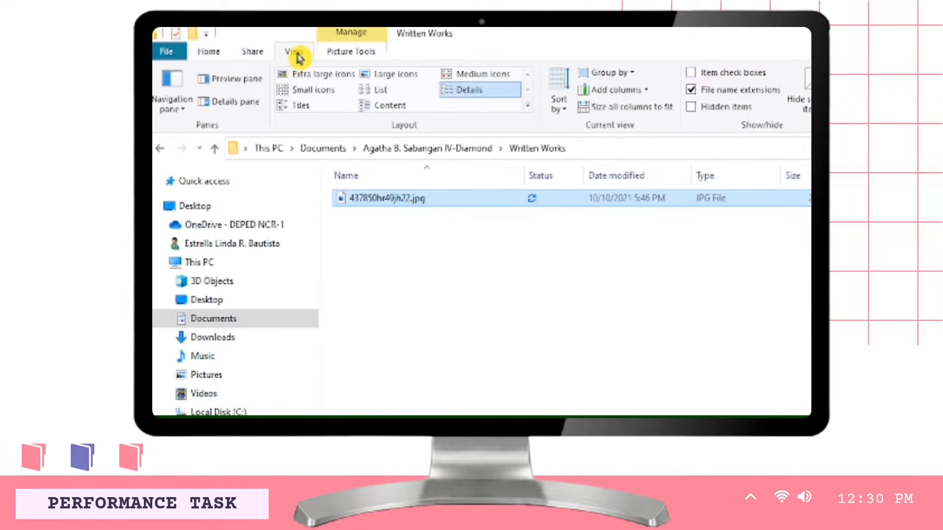
click(309, 74)
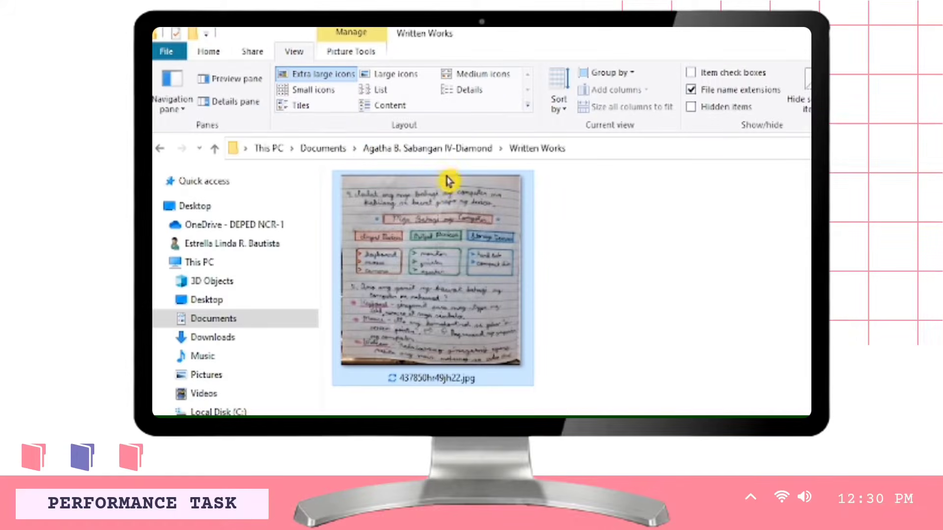
- Go back up to the student's folder and open Performance Tasks
click(440, 148)
click(410, 199)
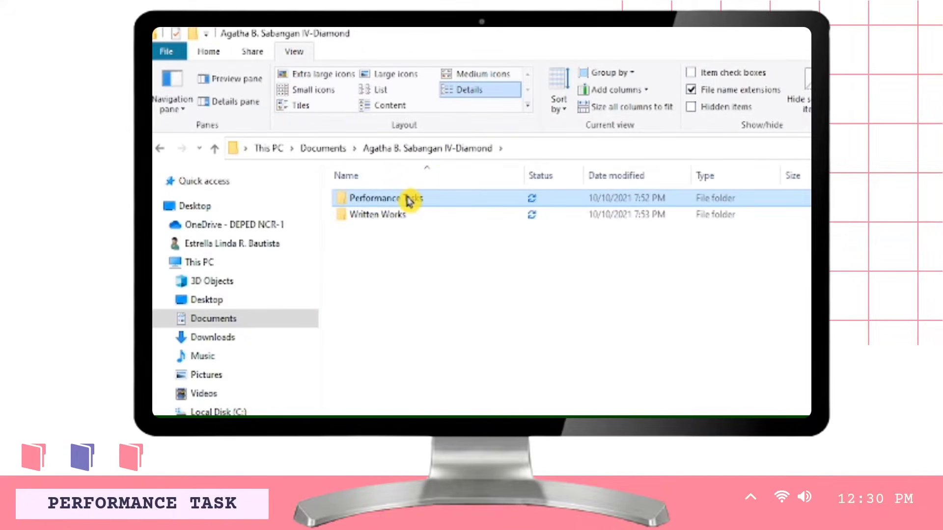
click(411, 198)
drag(435, 226, 439, 201)
double_click(438, 200)
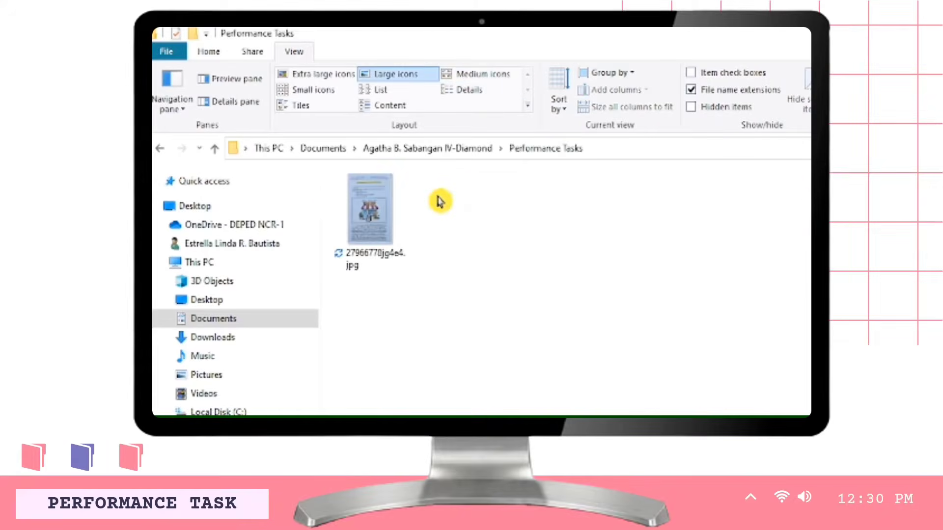
- Show 27966778jg4e4.jpg in Performance Tasks as an extra large icon and bring up its actions
click(332, 76)
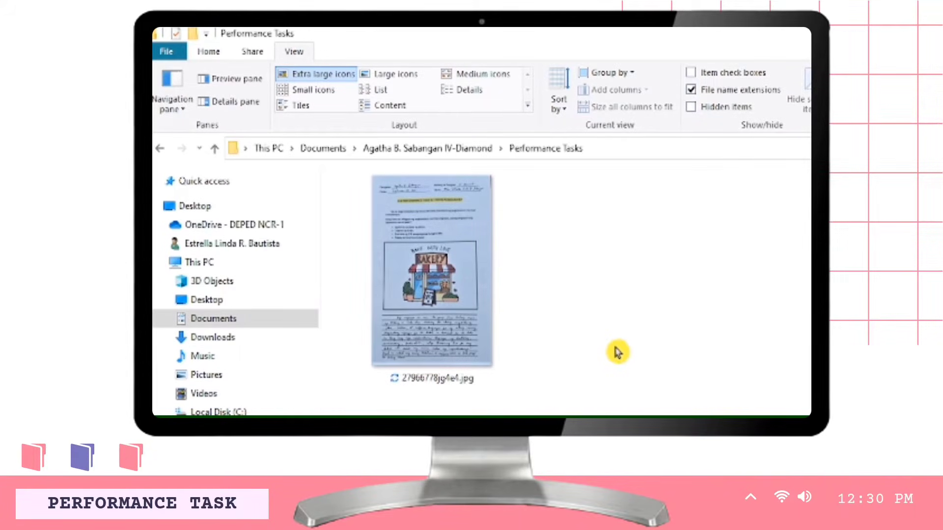
click(432, 389)
key(ctrl)
key(ctrl)
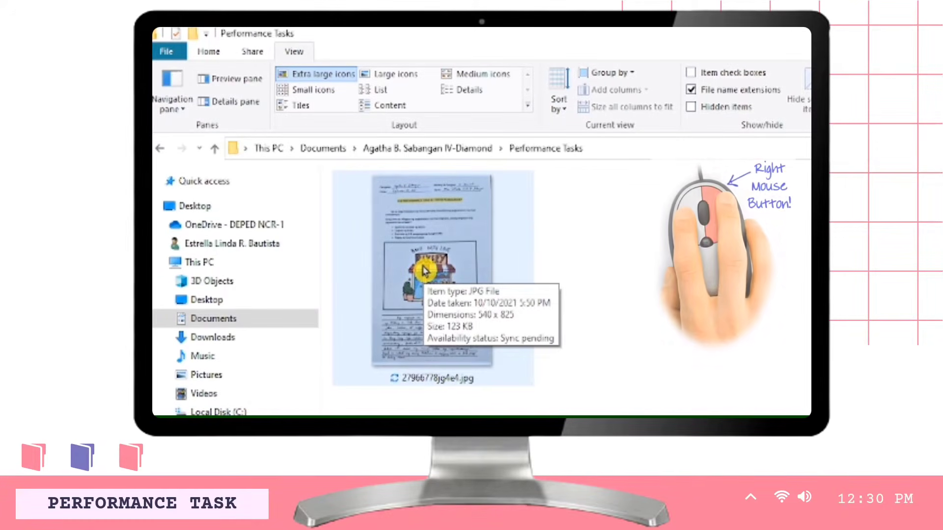
right_click(423, 269)
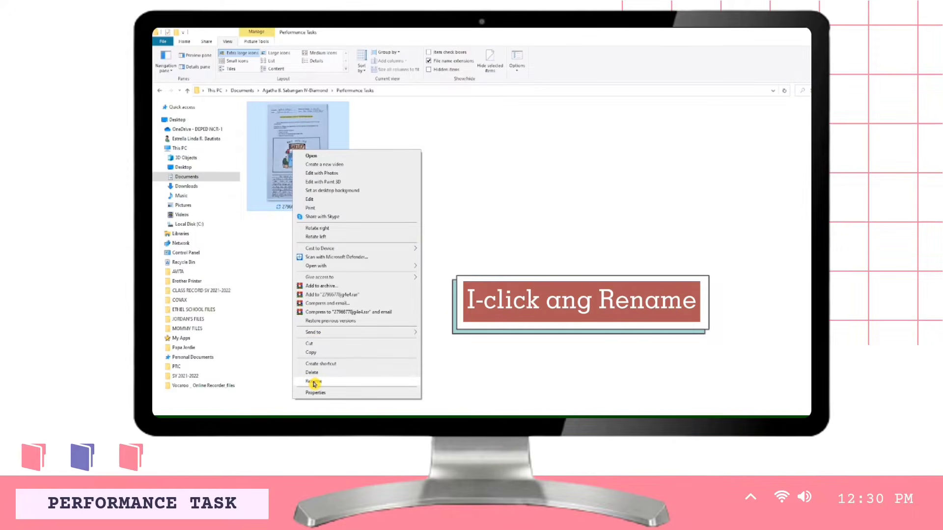
- Rename the Performance Tasks picture to Q1 PETA 1.jpg, then return to the student's folder
click(313, 382)
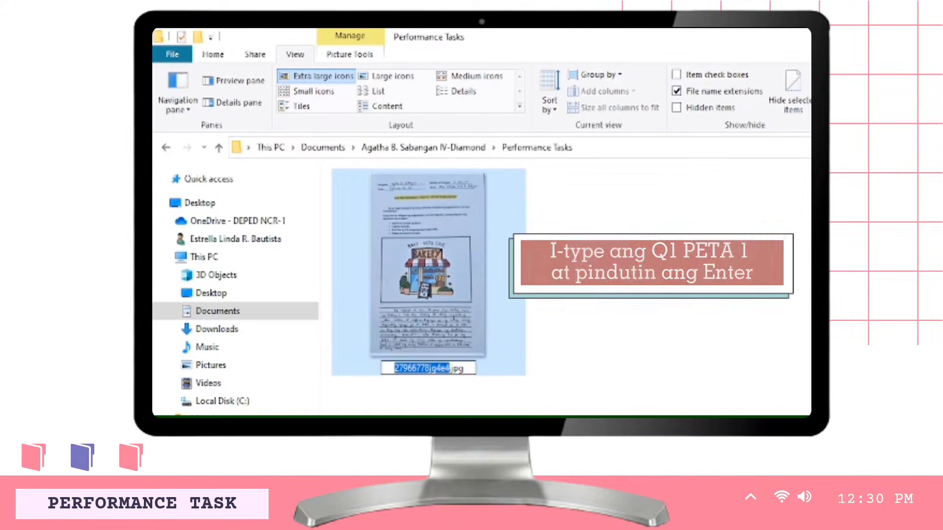
key(BackSpace)
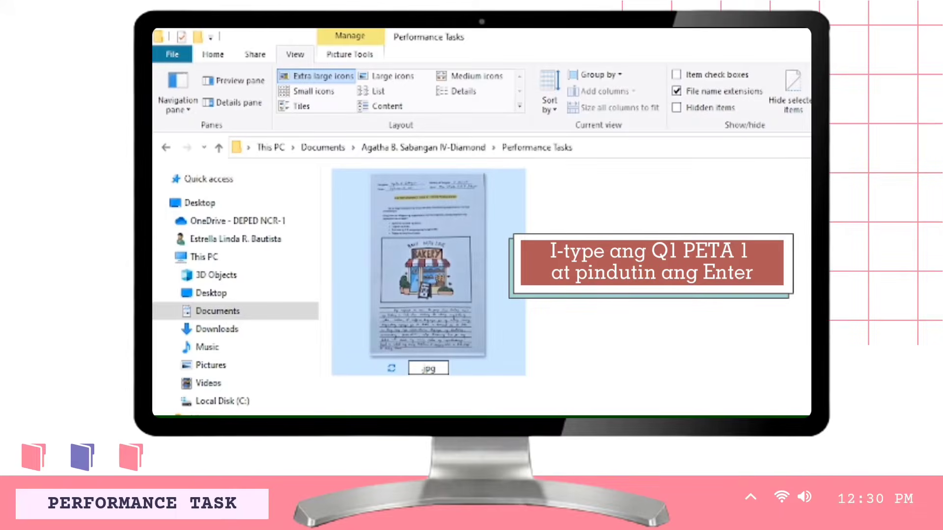
text(Q1 PETA 1)
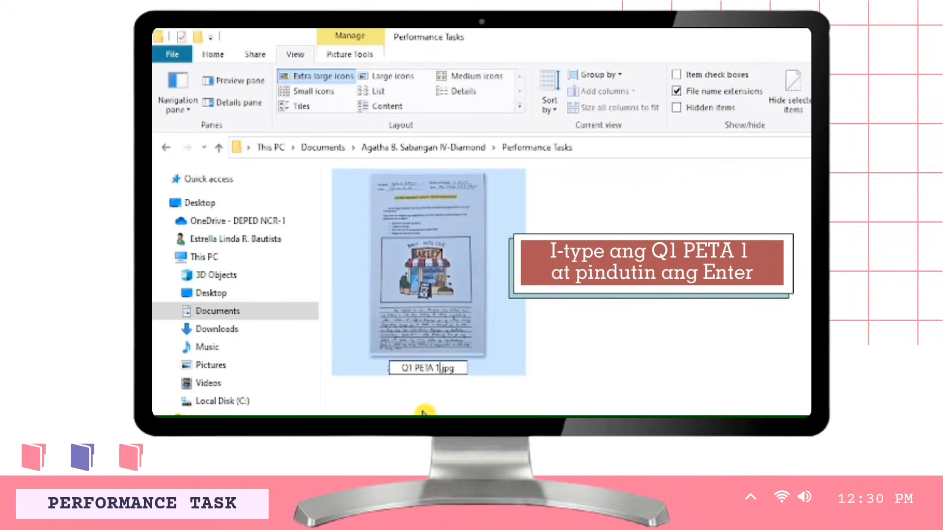
key(Return)
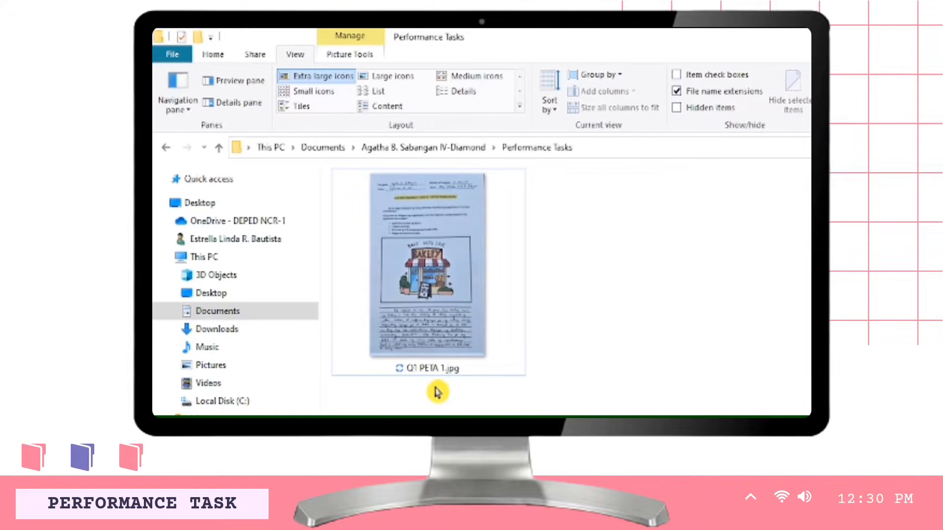
click(439, 153)
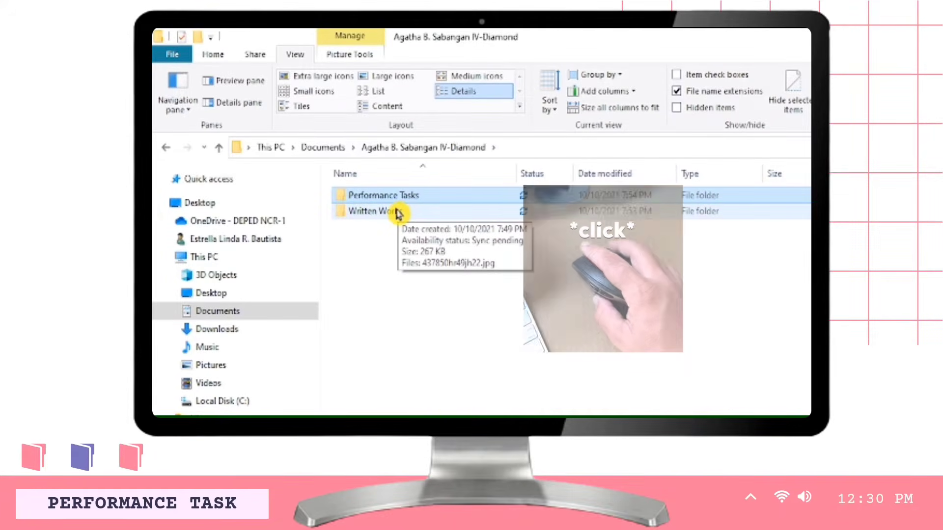
- Open Written Works and display its picture as an extra large icon
double_click(393, 211)
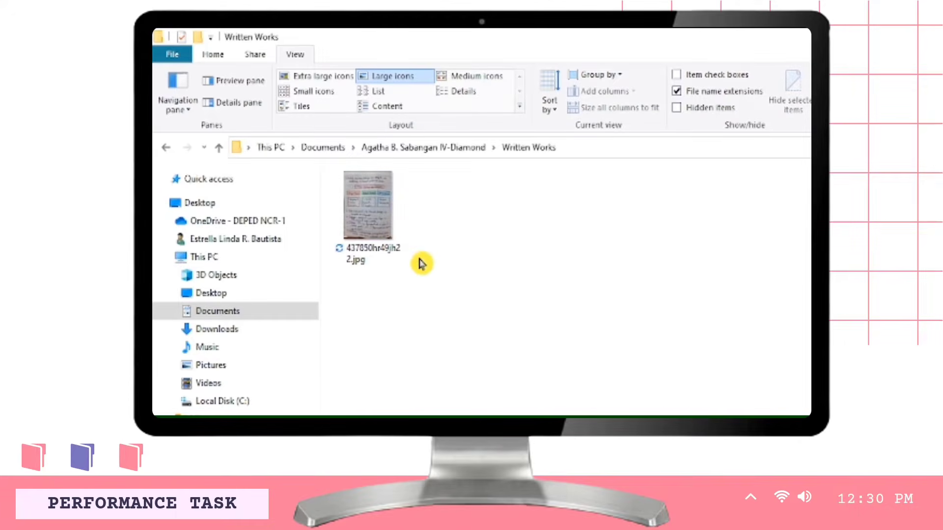
click(324, 76)
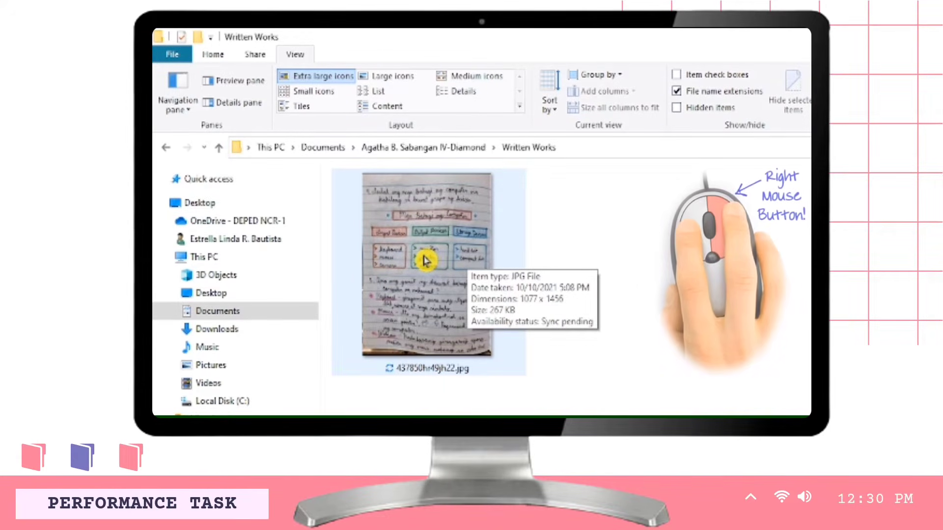
right_click(426, 260)
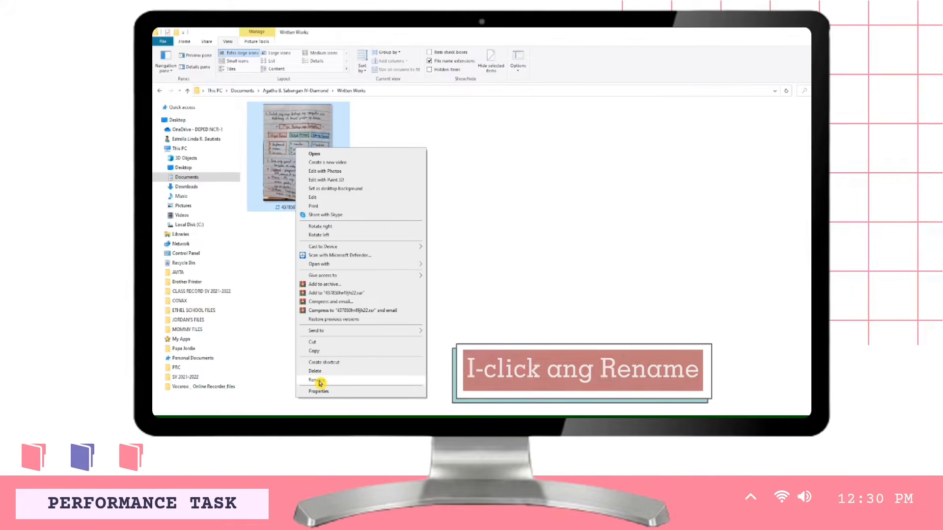
- Rename the Written Works picture to Q1 Activity 1.jpg
click(318, 381)
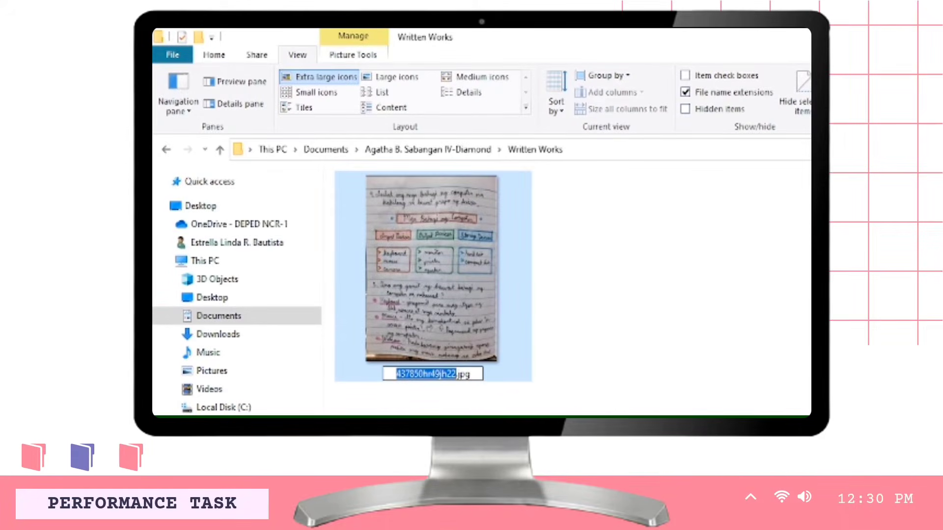
key(BackSpace)
text(Q1)
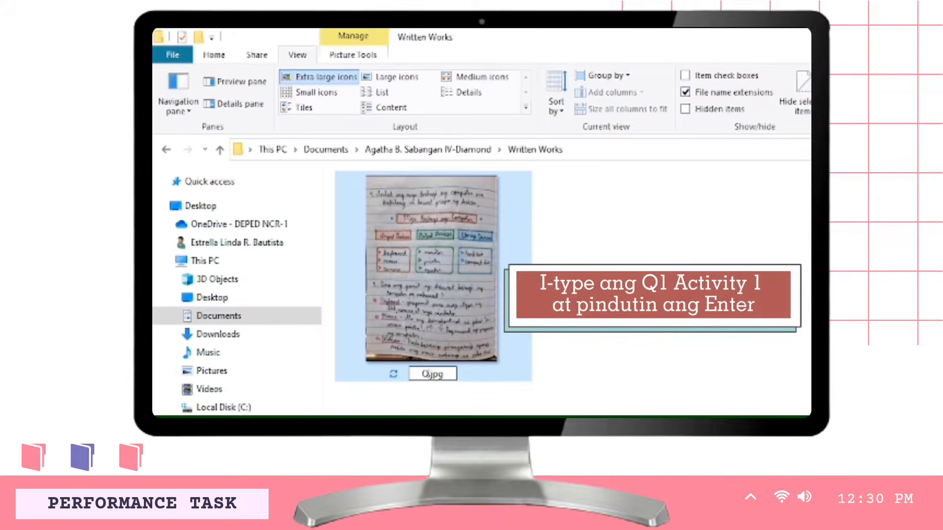
text( A)
text(ctivi)
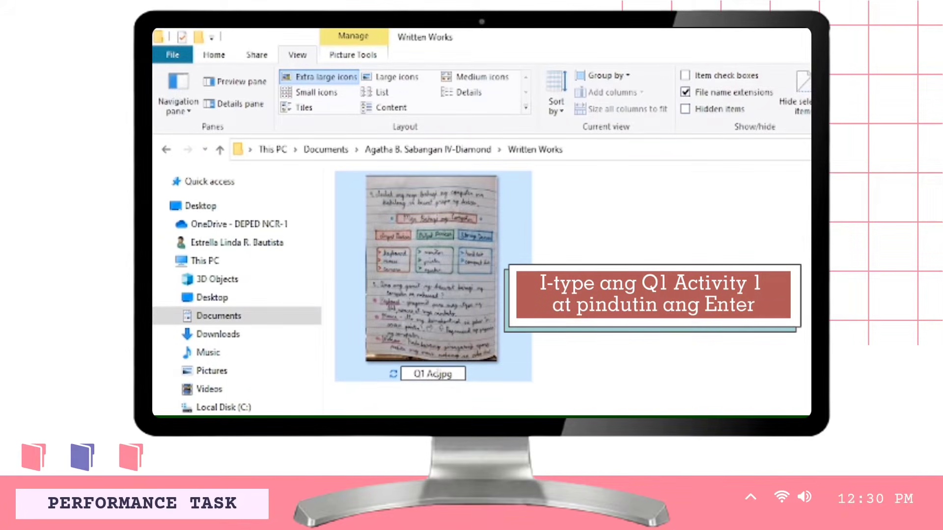
text(ty)
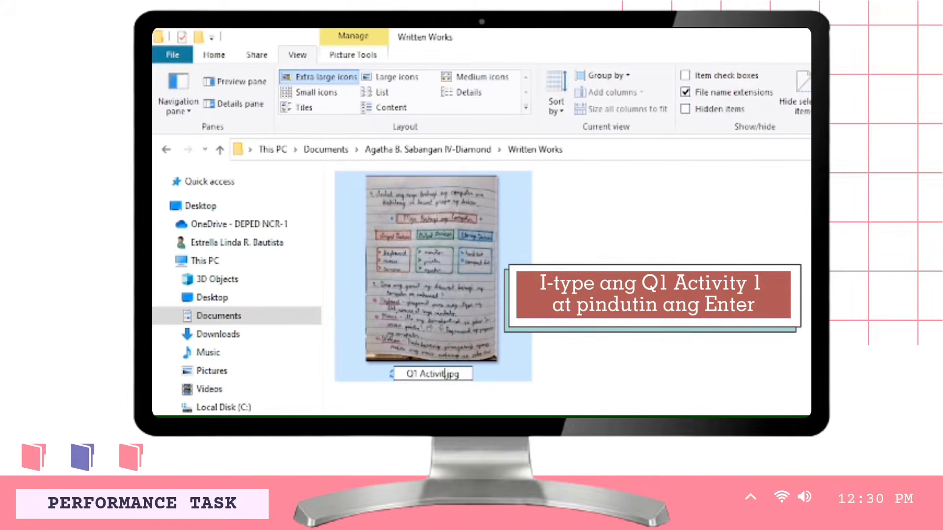
text( 1)
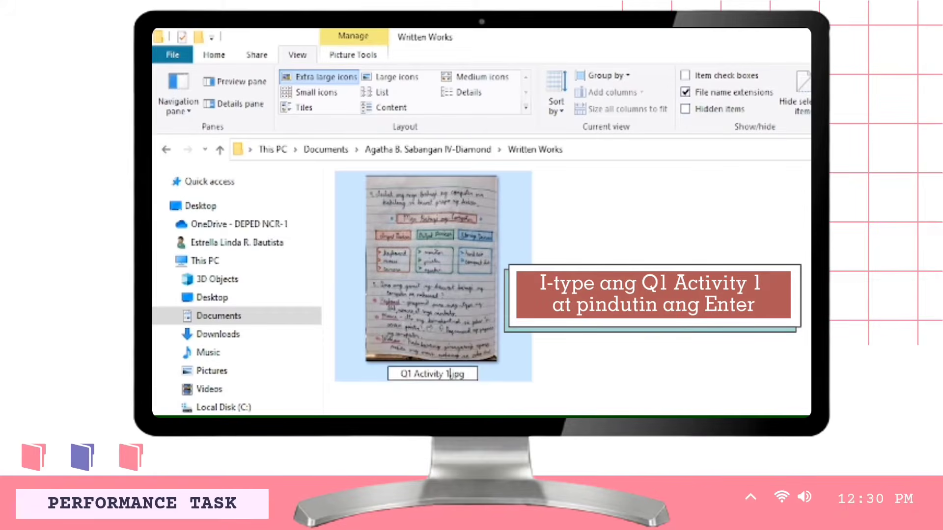
key(Return)
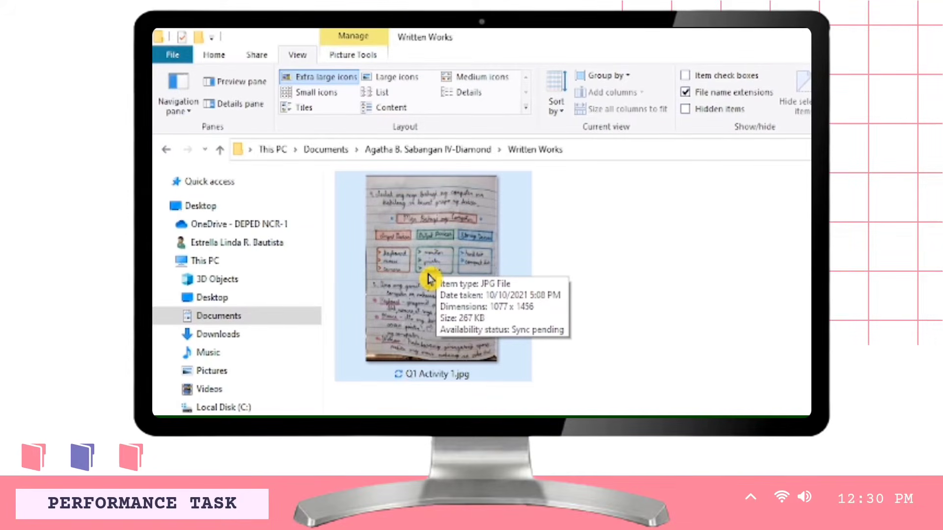
right_click(427, 279)
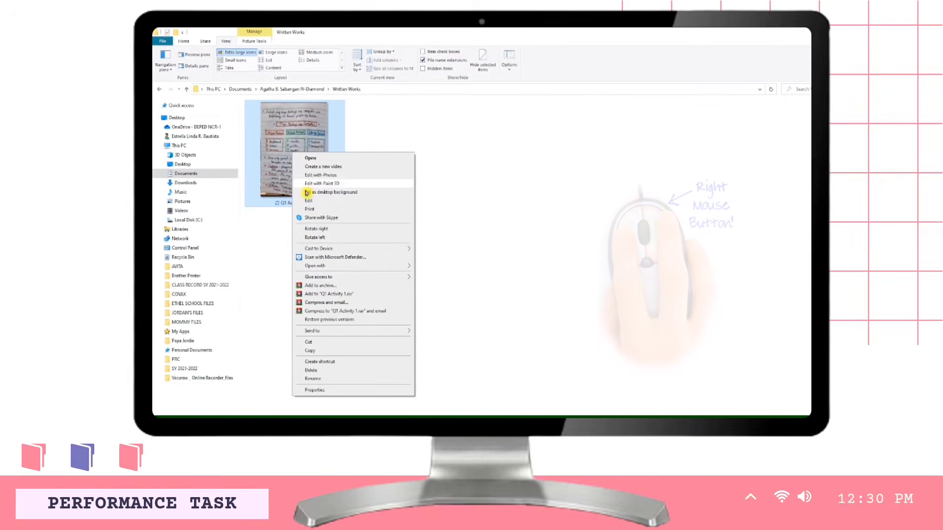
click(311, 372)
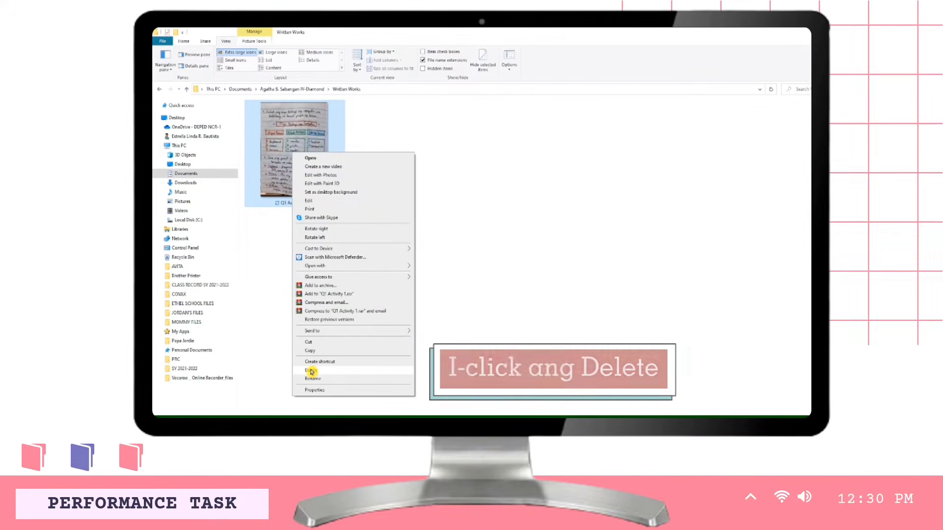
click(473, 278)
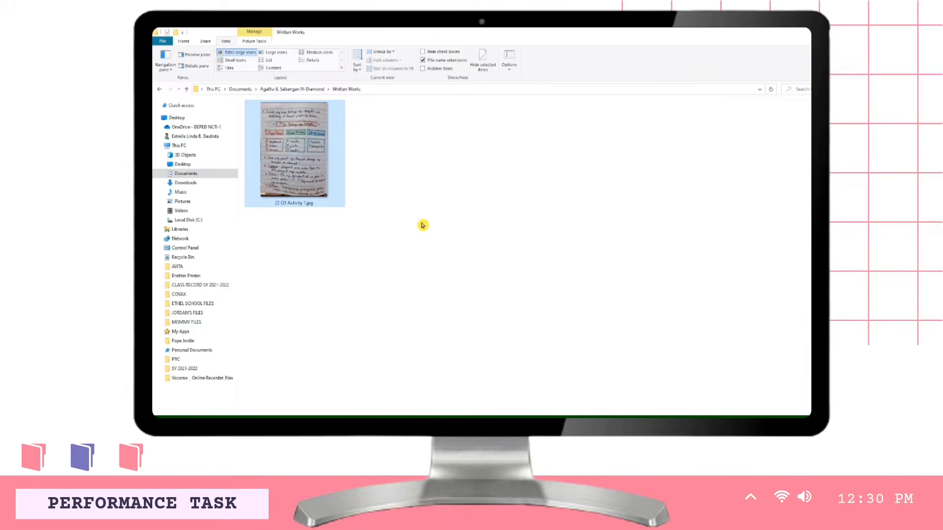
click(389, 231)
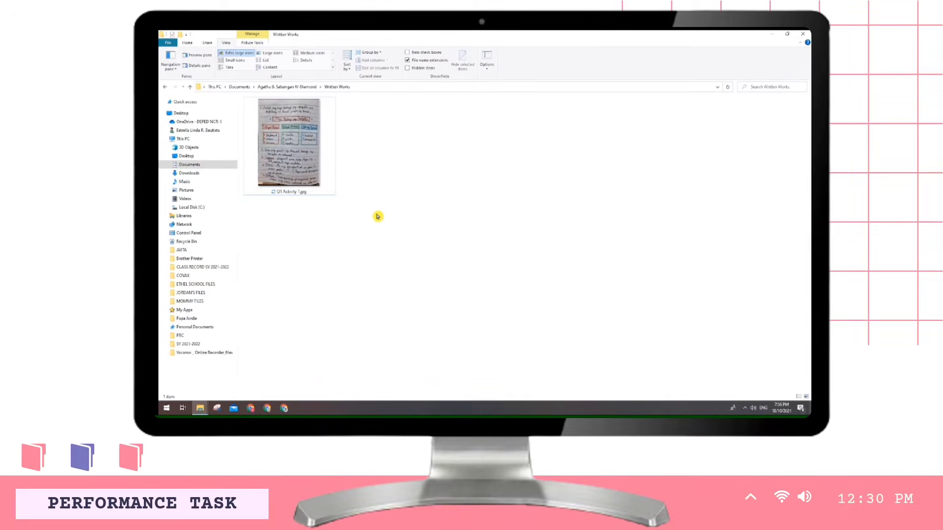